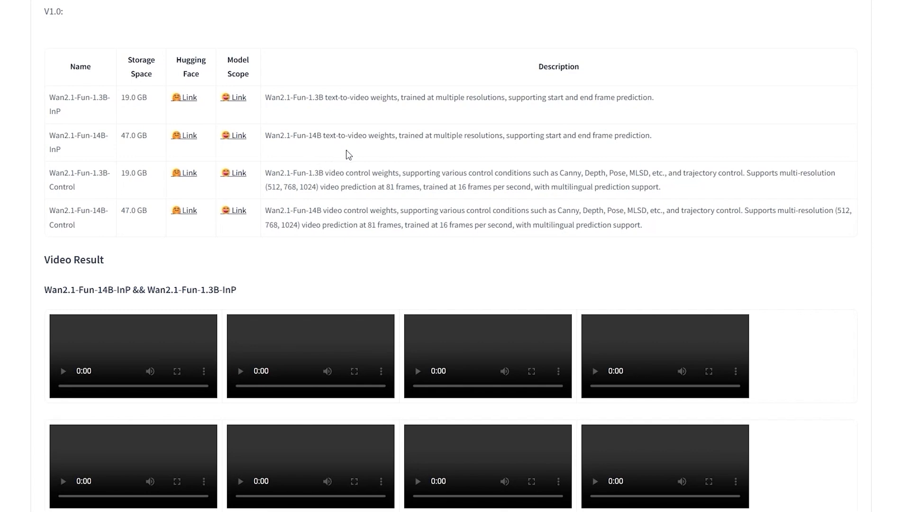
Skim the English readme, highlighting the model title and Wan2.1-Fun-14B-InP, then view Files and versions
scroll(218, 149, "up", 15)
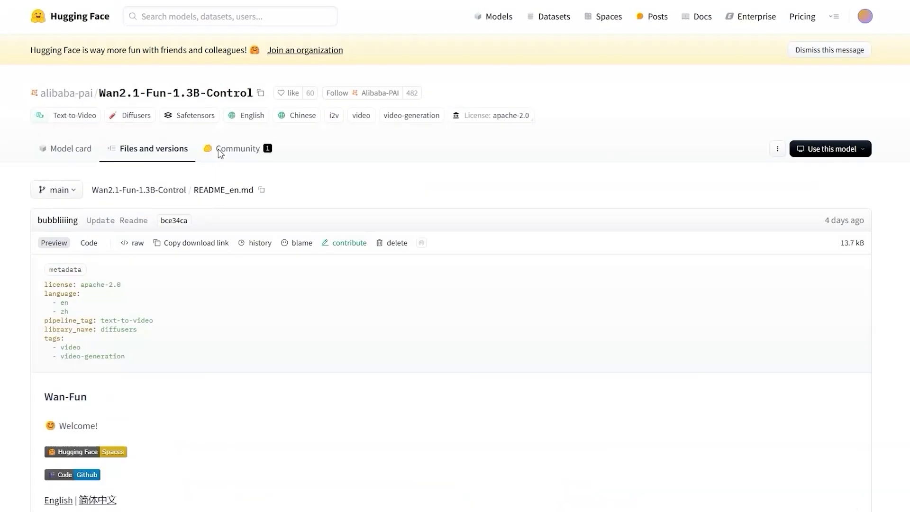
left_click_drag(255, 93, 98, 84)
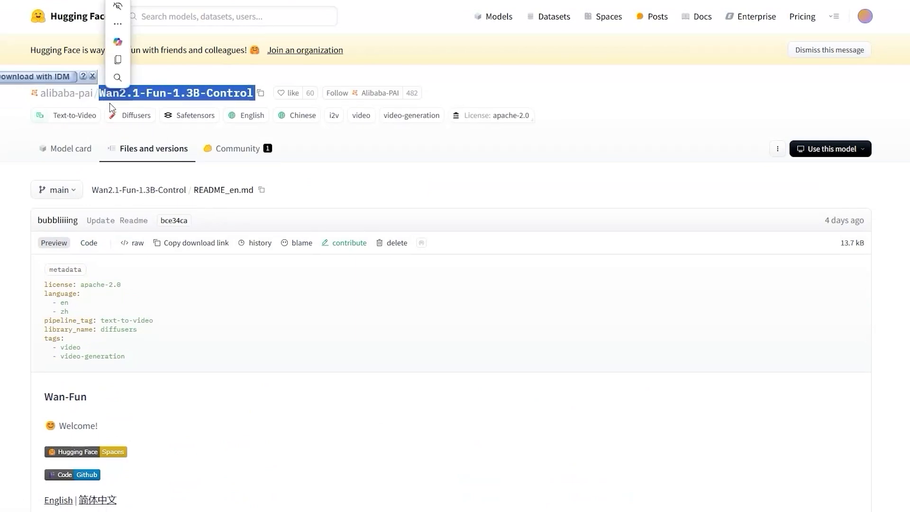
left_click(33, 166)
scroll(455, 256, "down", 8)
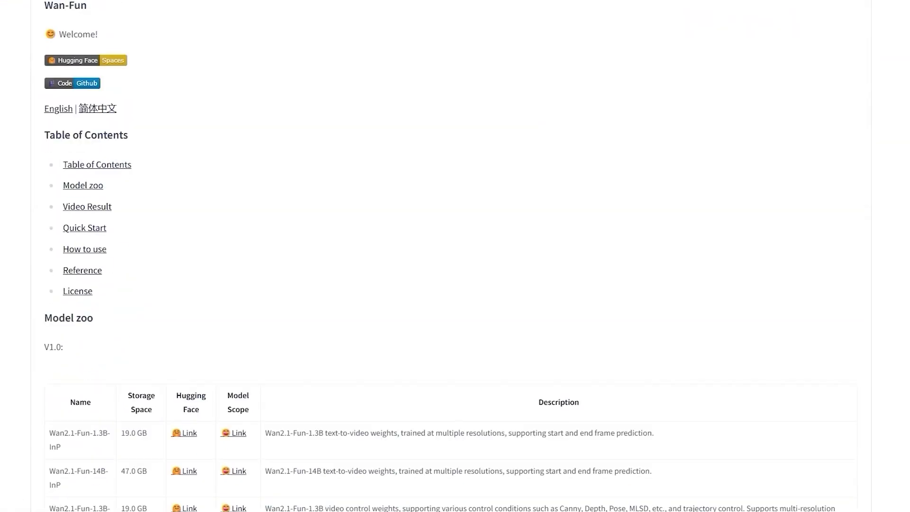
scroll(456, 256, "down", 7)
scroll(456, 256, "up", 1)
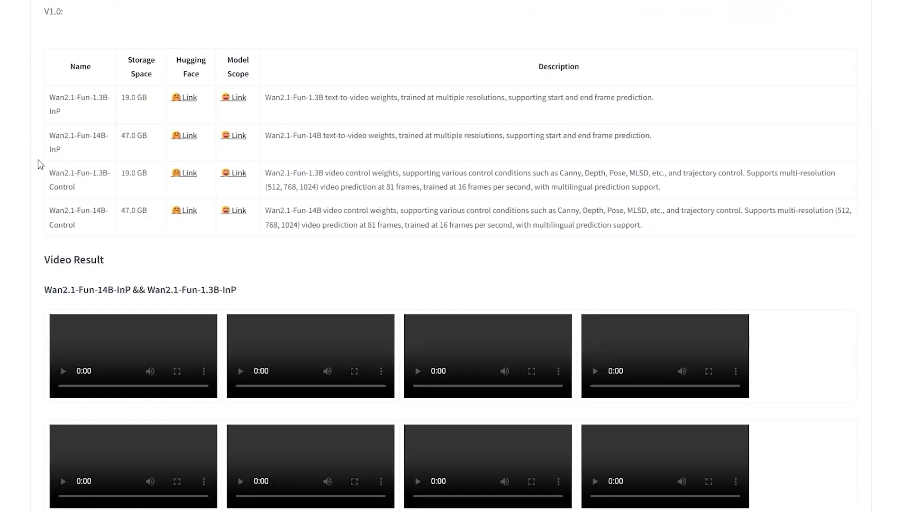
left_click_drag(48, 136, 77, 194)
left_click(1, 176)
scroll(1, 176, "up", 12)
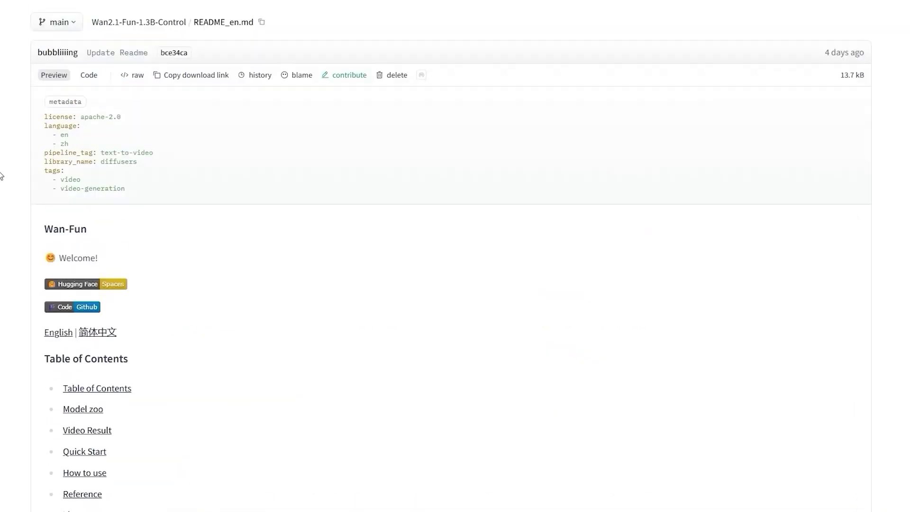
left_click(142, 151)
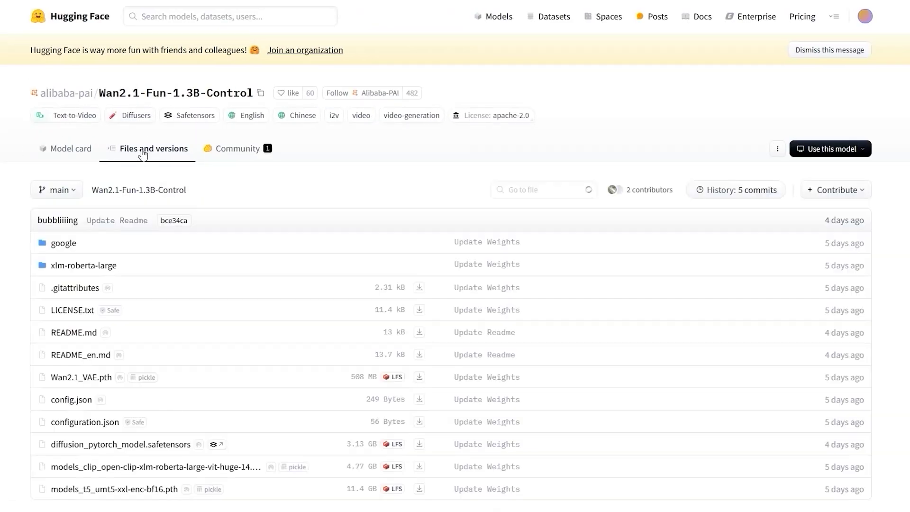
scroll(142, 152, "down", 1)
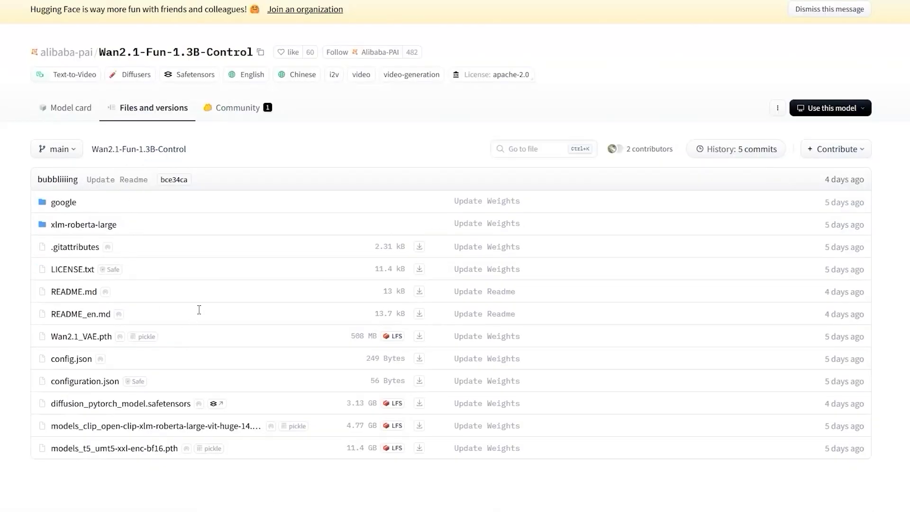
On the model card, copy the name Wan2.1-Fun-1.3B-Control from the model table
left_click(66, 108)
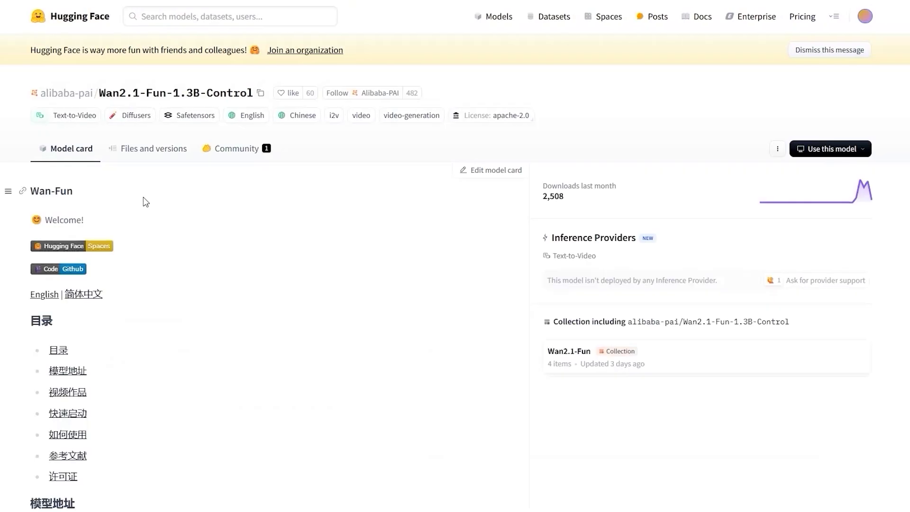
scroll(146, 202, "down", 10)
scroll(146, 202, "up", 1)
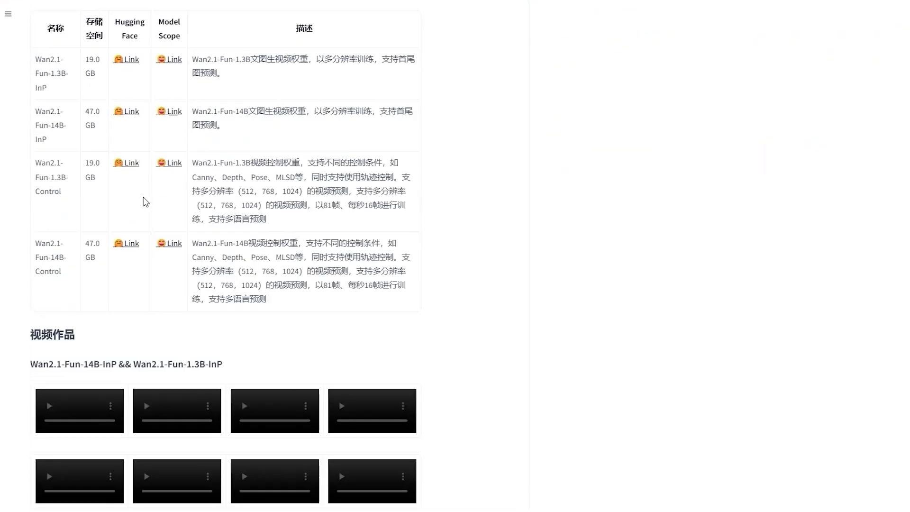
left_click_drag(37, 113, 63, 138)
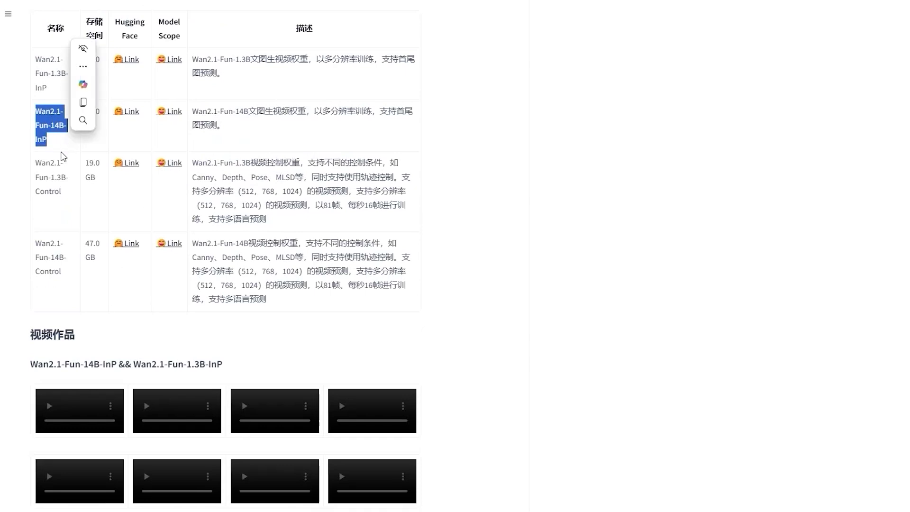
left_click(32, 163)
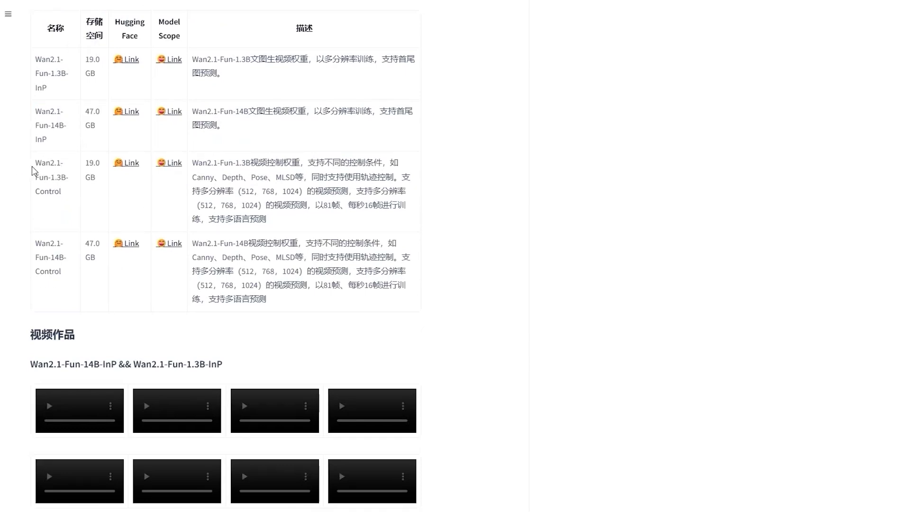
left_click_drag(33, 162, 65, 196)
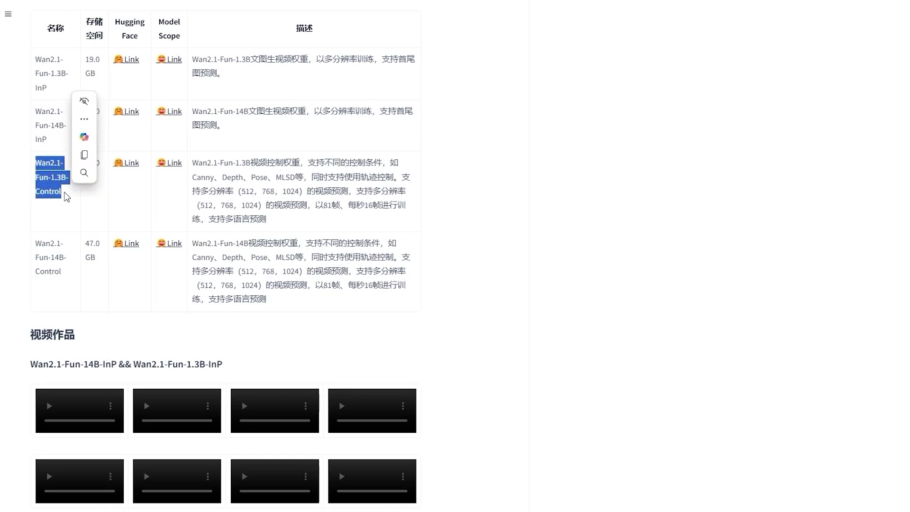
key("ctrl+c")
Highlight the supported Canny, Depth and Pose controls in the readme
scroll(67, 197, "down", 1)
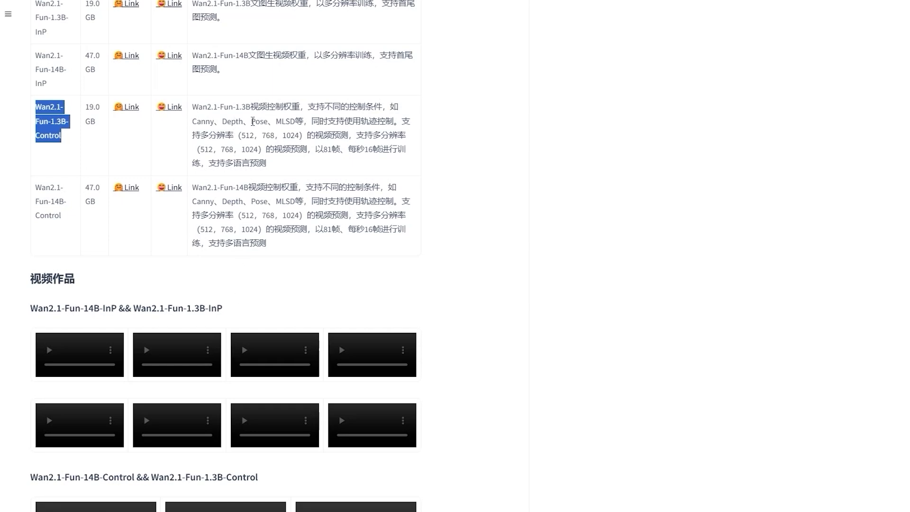
left_click_drag(269, 121, 191, 122)
left_click(156, 158)
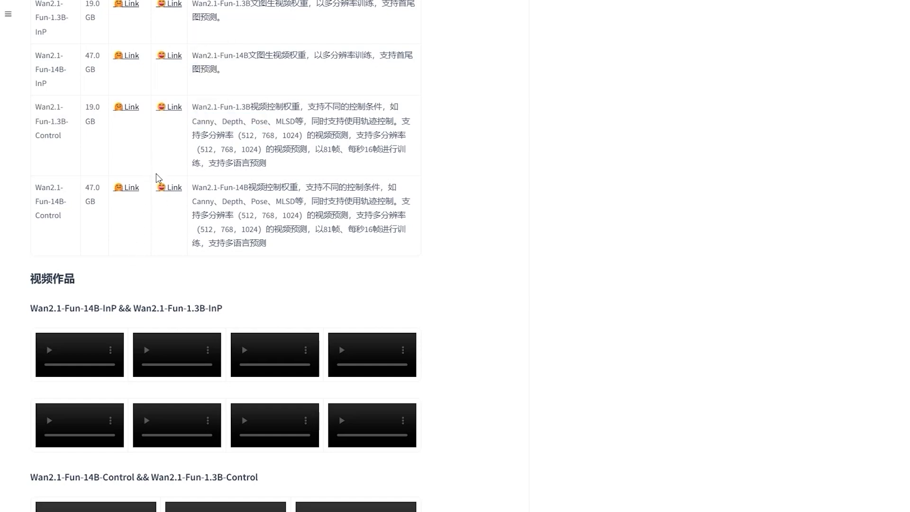
scroll(160, 176, "down", 1)
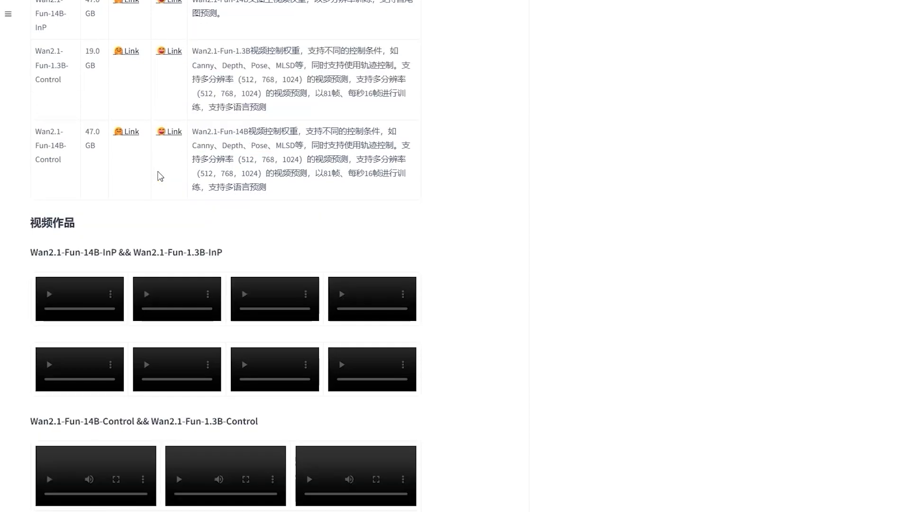
scroll(160, 176, "up", 12)
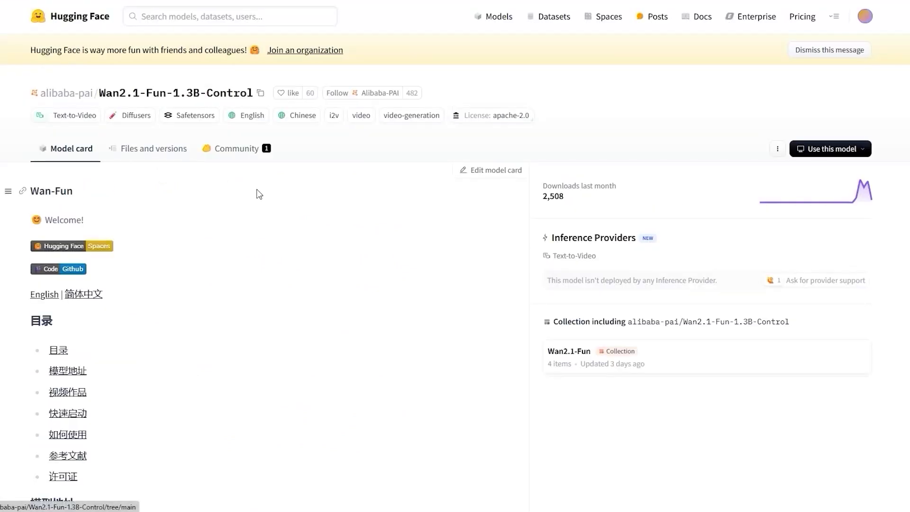
In the repository's file list, copy the repository name from the page title
left_click(156, 148)
scroll(259, 194, "down", 1)
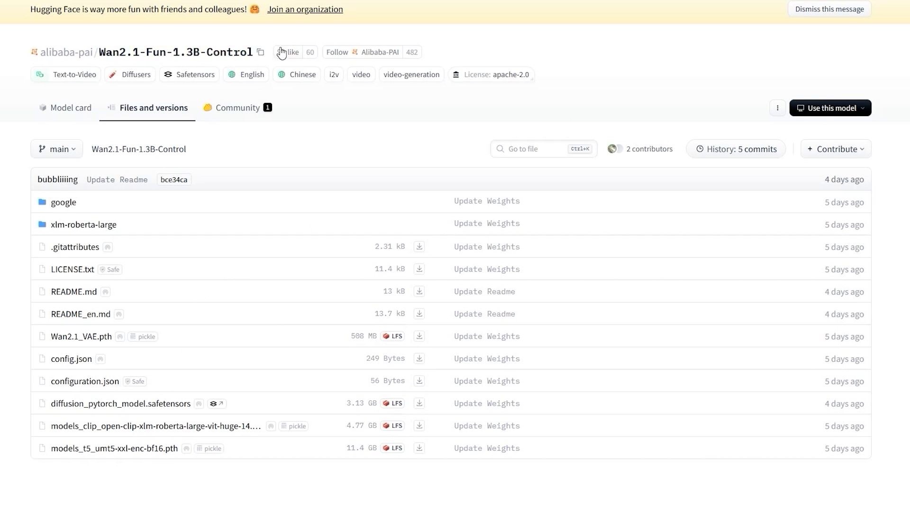
left_click_drag(256, 52, 98, 54)
key("ctrl+c")
Scroll the model card and select the diffusion_pytorch_model.safetensors file name
left_click(59, 111)
scroll(85, 205, "down", 1)
scroll(118, 81, "down", 5)
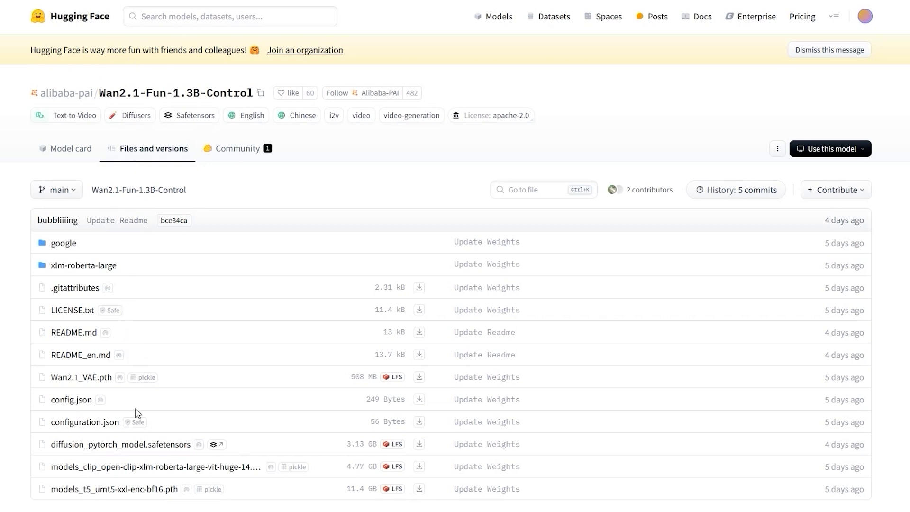
scroll(137, 415, "down", 1)
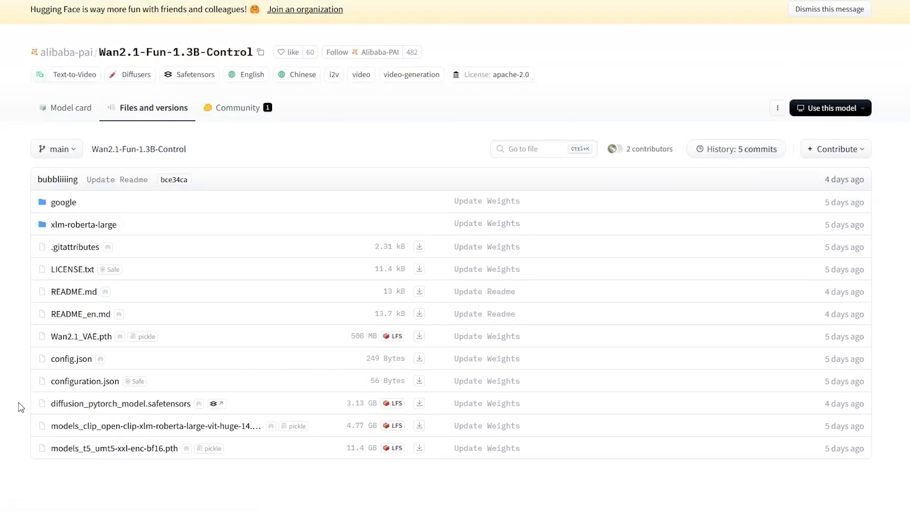
left_click_drag(21, 408, 191, 407)
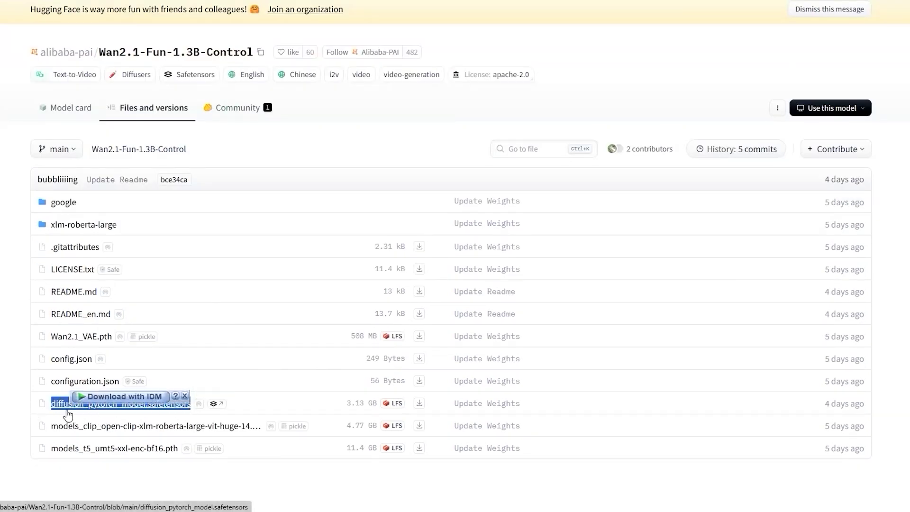
left_click(28, 403)
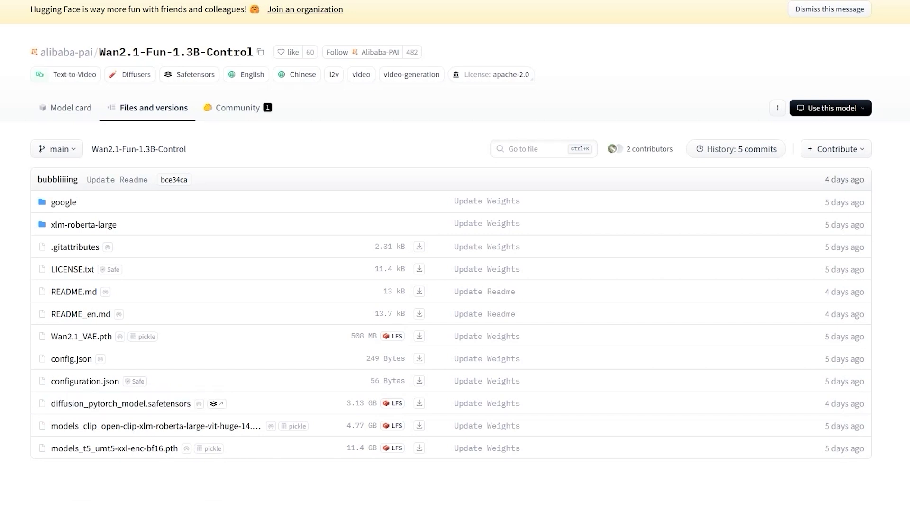
left_click_drag(19, 406, 192, 405)
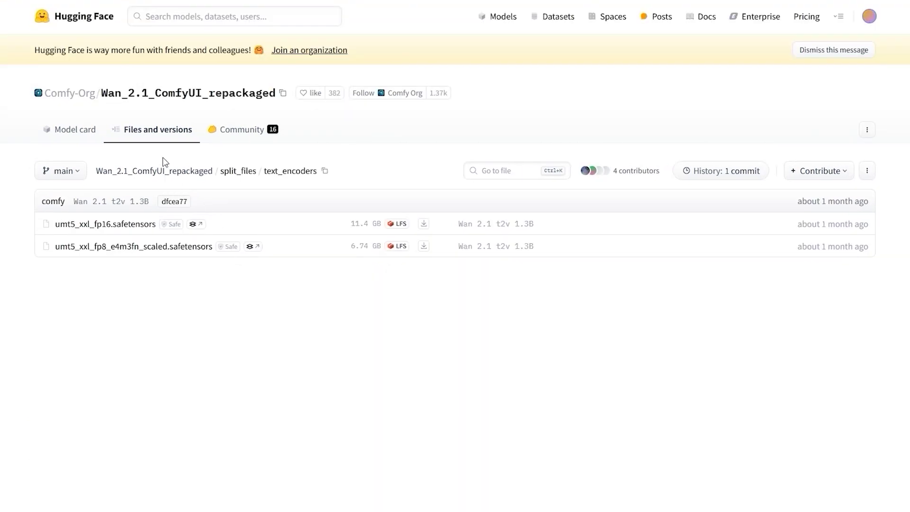
Select the fp8 text encoder name, then select and copy the wan_2.1_vae.safetensors file name
left_click_drag(35, 245, 155, 251)
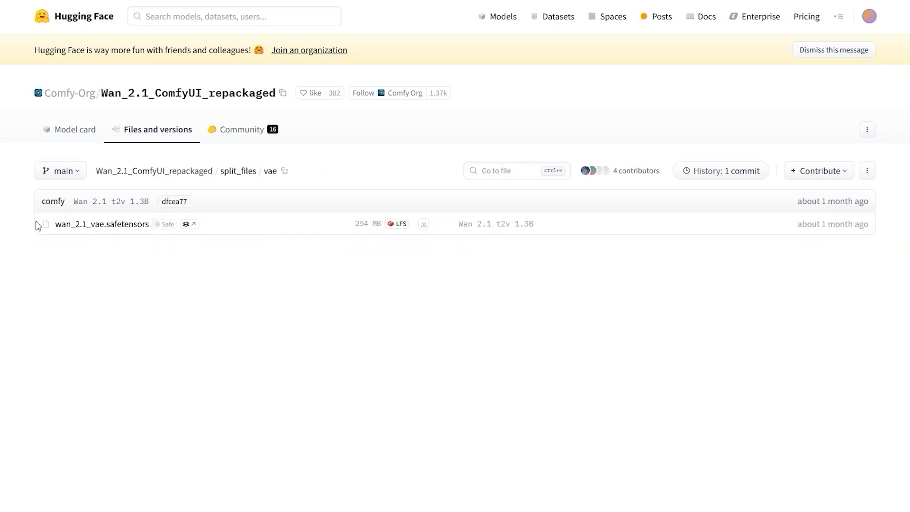
left_click_drag(38, 225, 152, 234)
left_click(213, 189)
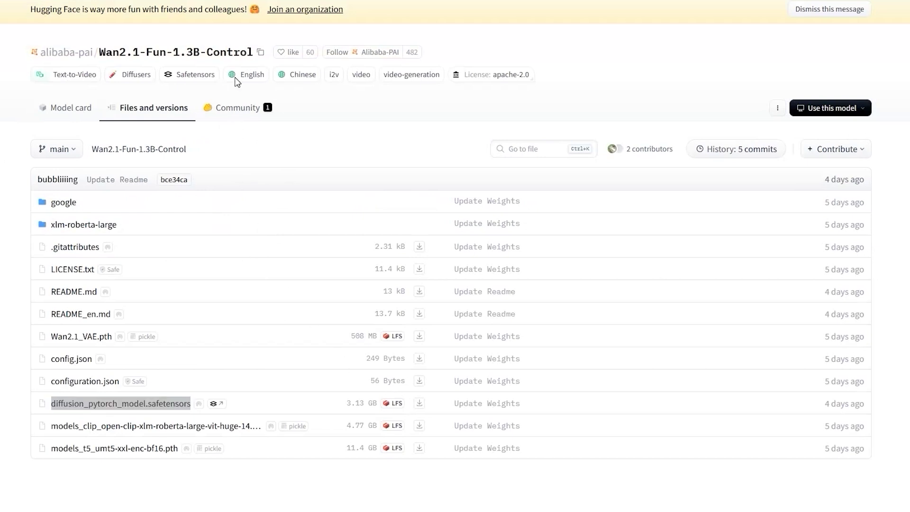
Download diffusion_pytorch_model.safetensors with IDM into C:\Video\ComfyUI\models\diffusion_models
right_click(420, 403)
left_click(491, 355)
left_click(547, 216)
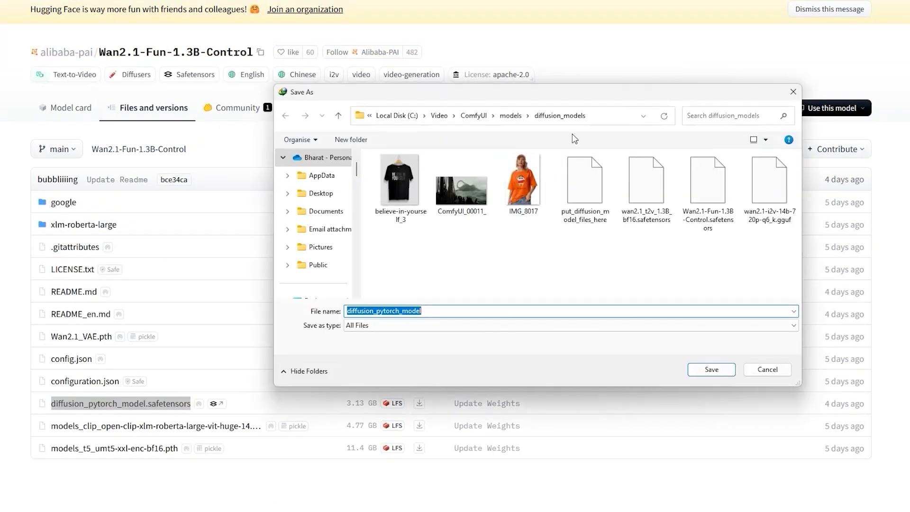
left_click_drag(582, 89, 753, 115)
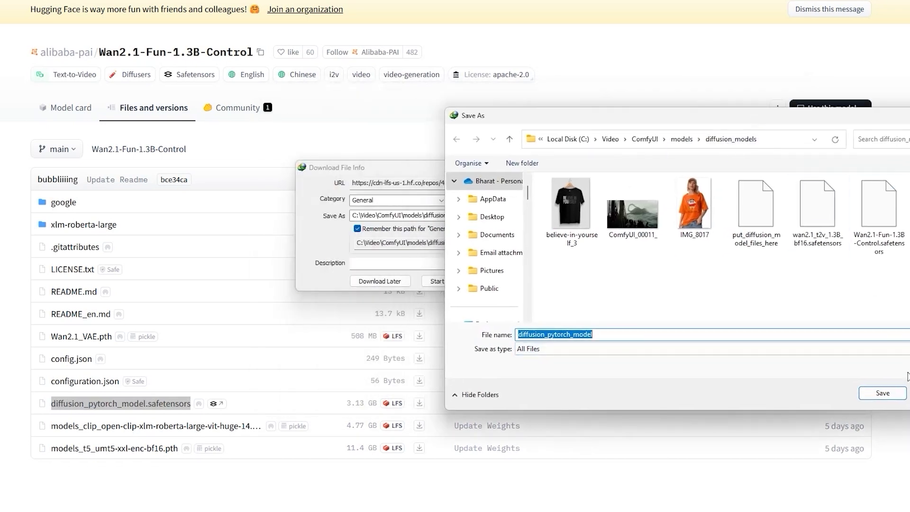
left_click(883, 393)
left_click(453, 281)
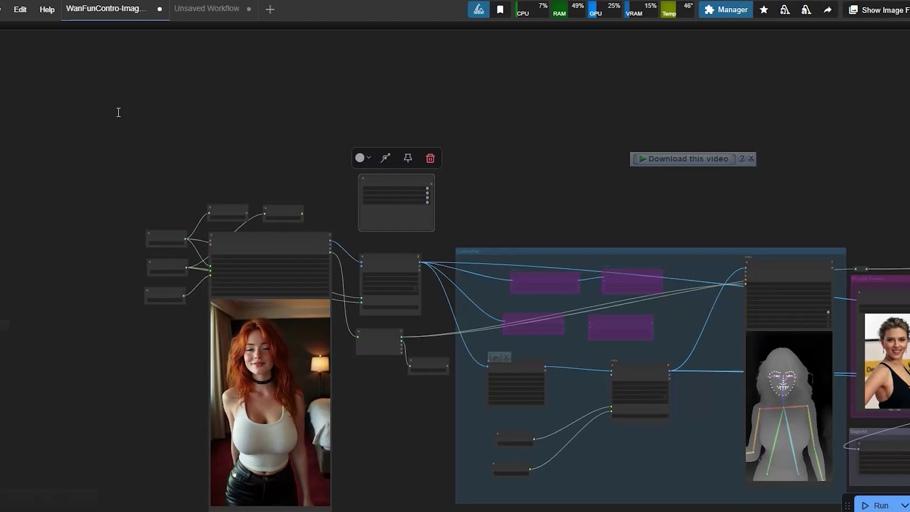
Open ComfyUI Manager and scroll its V3.31.9 release notes
scroll(347, 195, "down", 2)
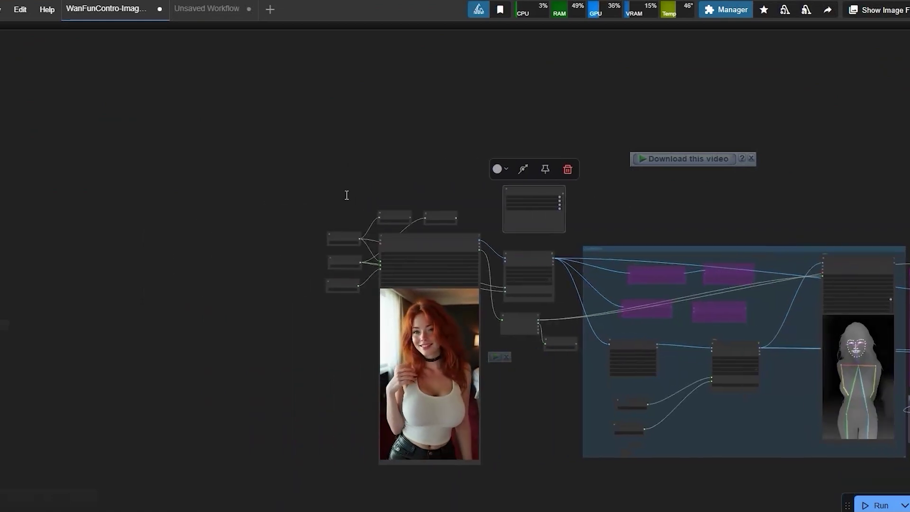
left_click(726, 10)
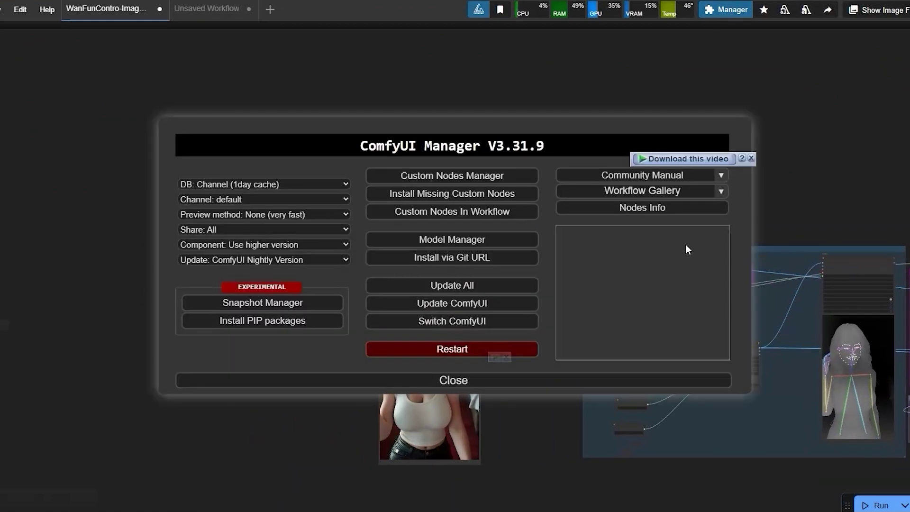
scroll(648, 292, "down", 3)
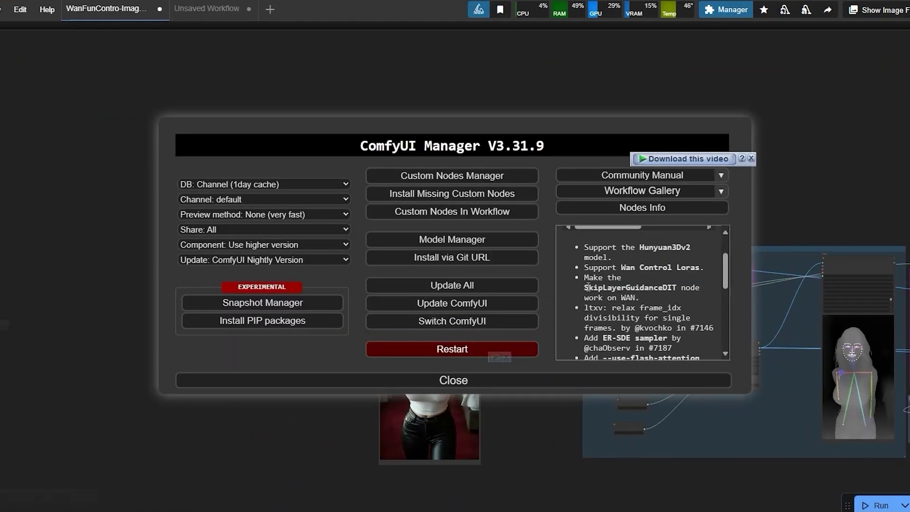
Run git pull in the ComfyUI folder and confirm it reports 'Already up to date'
type("g")
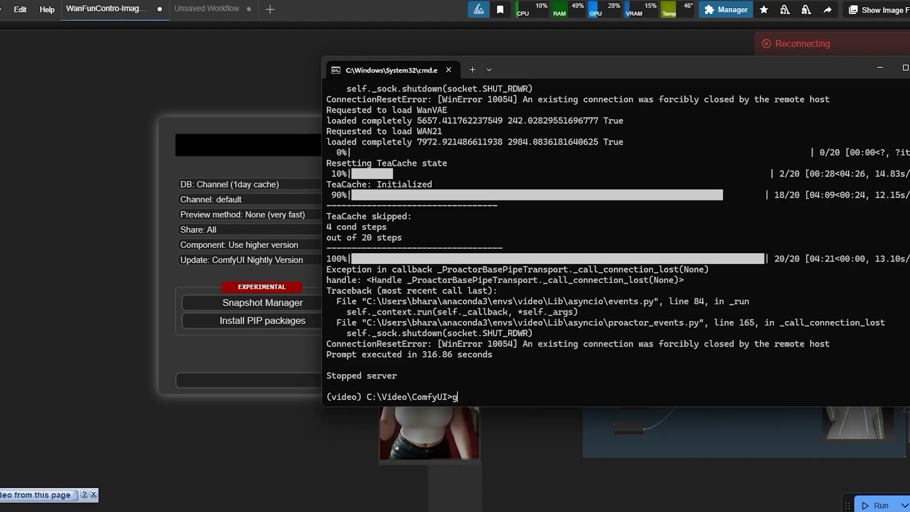
type("it pu")
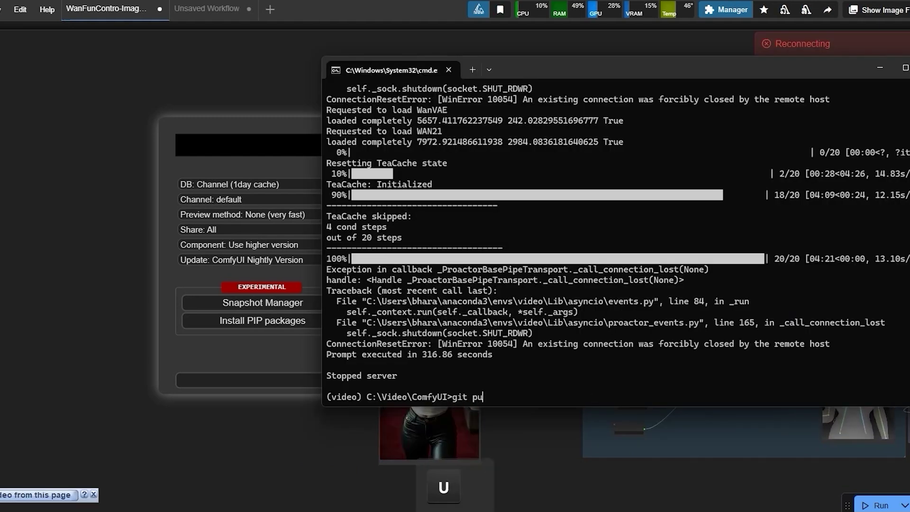
type("ll")
key("Return")
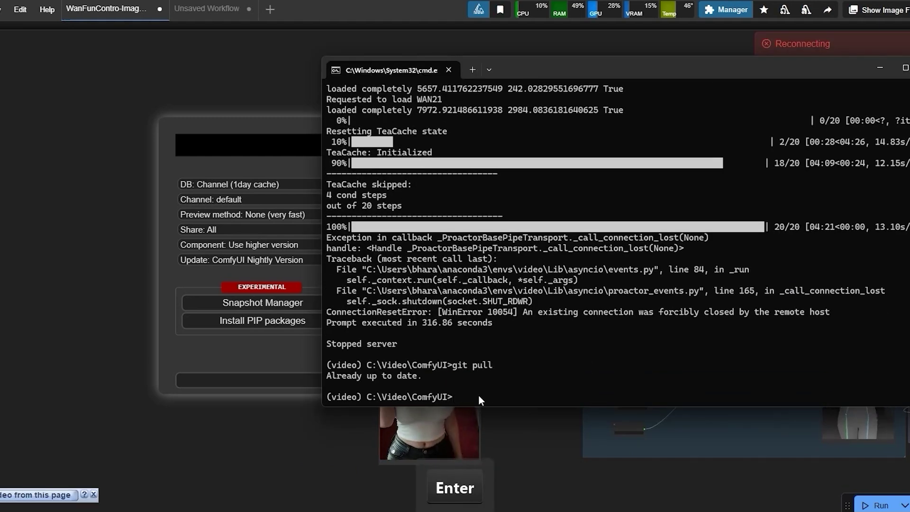
left_click_drag(326, 376, 421, 376)
left_click(474, 396)
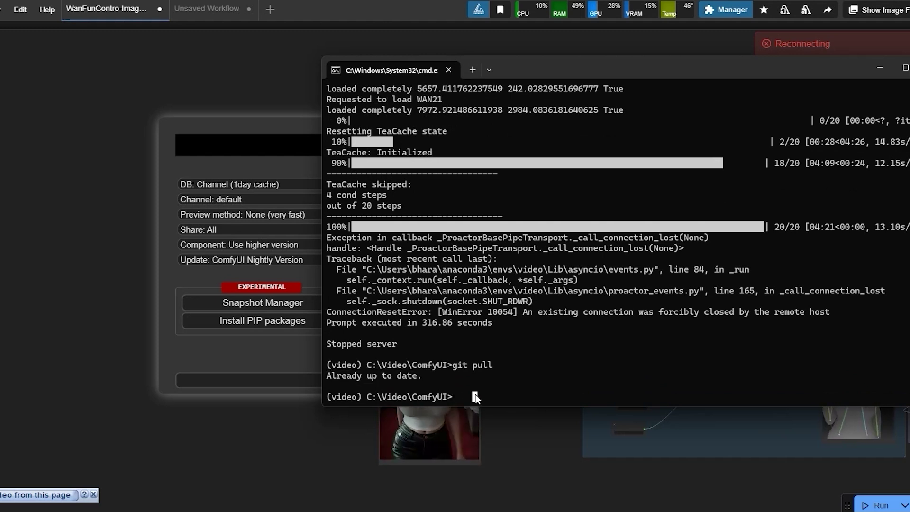
Return to ComfyUI and pan and zoom out across the Wan Fun Control workflow groups
left_click(284, 195)
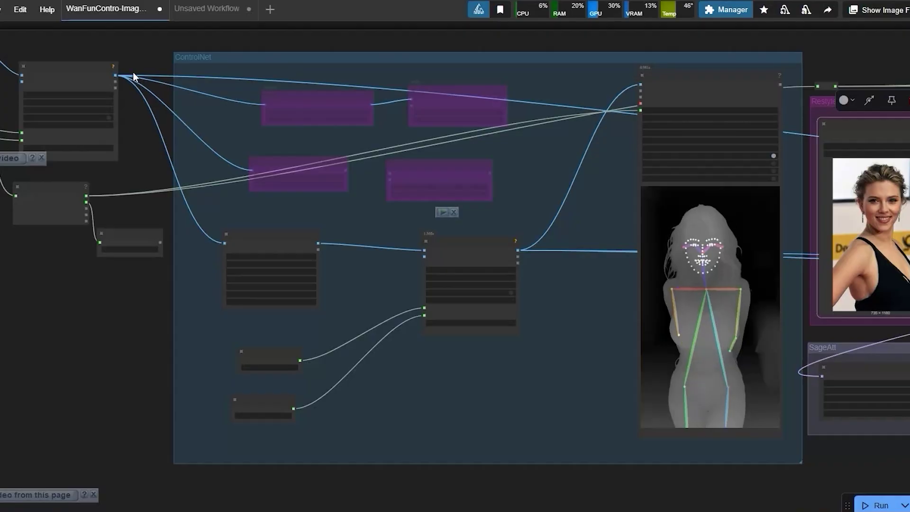
left_click_drag(869, 66, 799, 91)
scroll(869, 84, "down", 7)
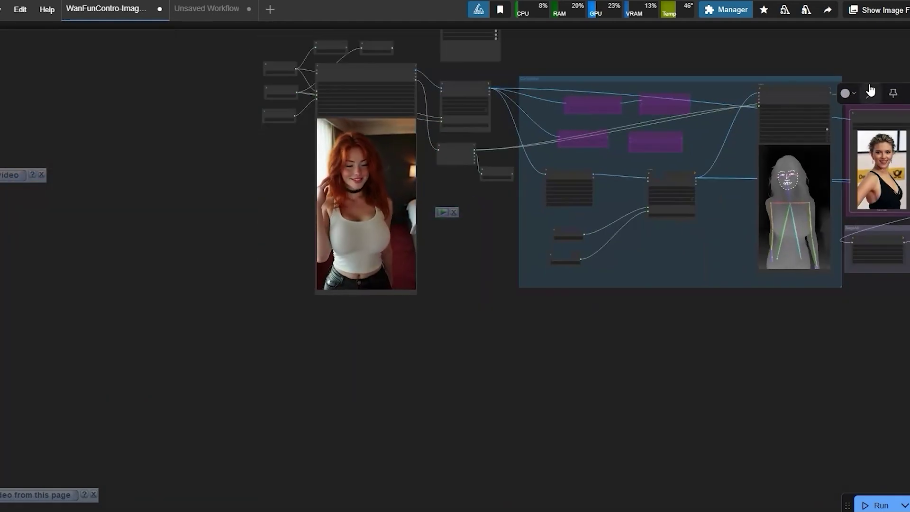
left_click_drag(871, 90, 559, 105)
scroll(548, 111, "down", 4)
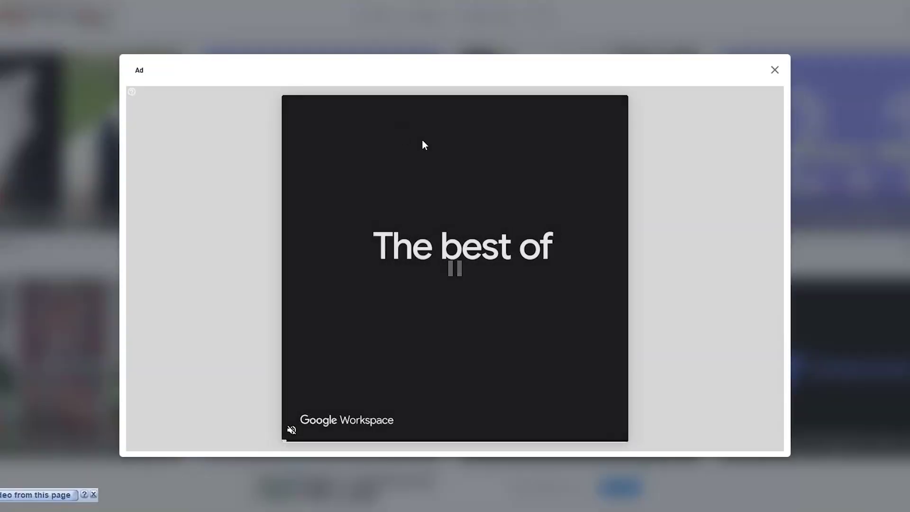
Close the Google Workspace ad, then pan the ComfyUI workflow toward the reference video
left_click(775, 69)
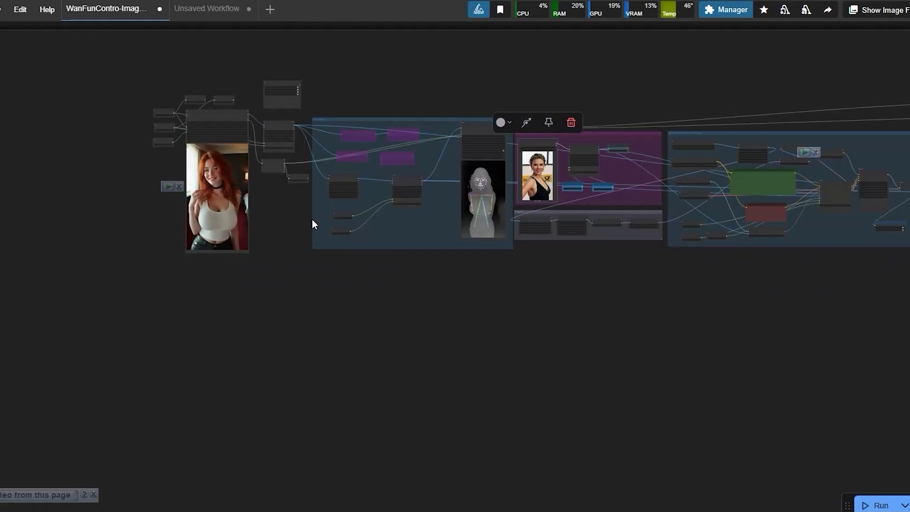
scroll(304, 211, "up", 5)
left_click_drag(685, 292, 591, 332)
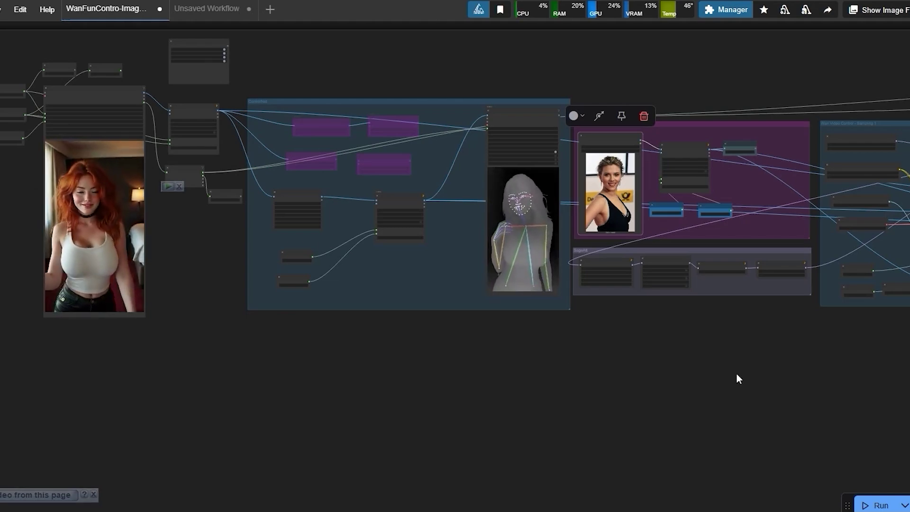
scroll(731, 378, "right", 10)
scroll(520, 351, "down", 1)
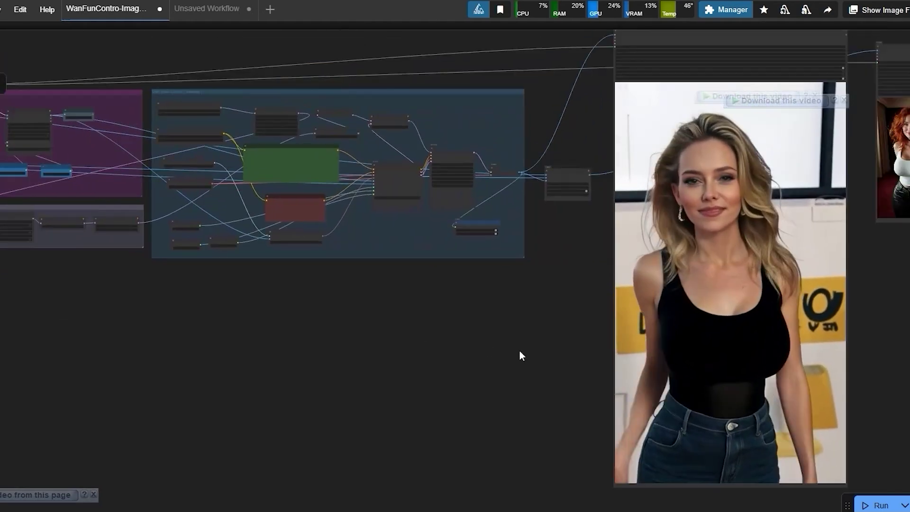
left_click_drag(547, 349, 430, 337)
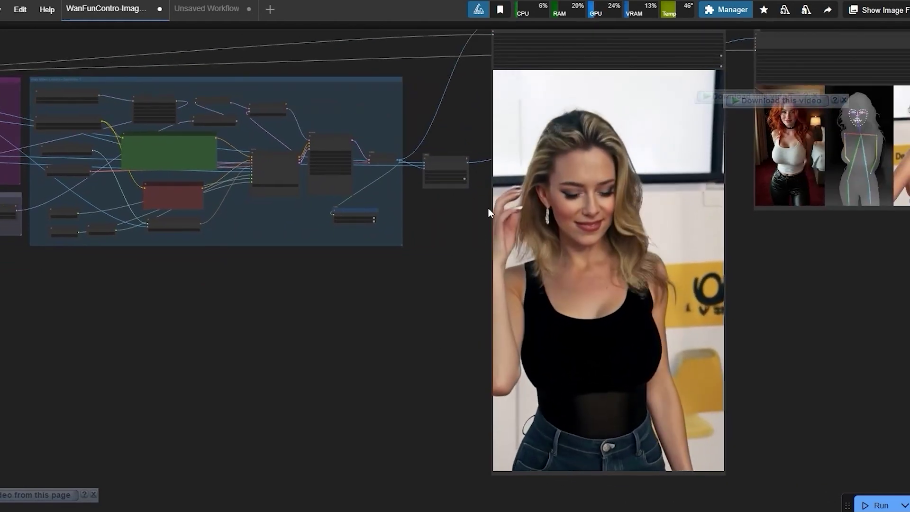
scroll(505, 211, "left", 10)
scroll(542, 287, "left", 20)
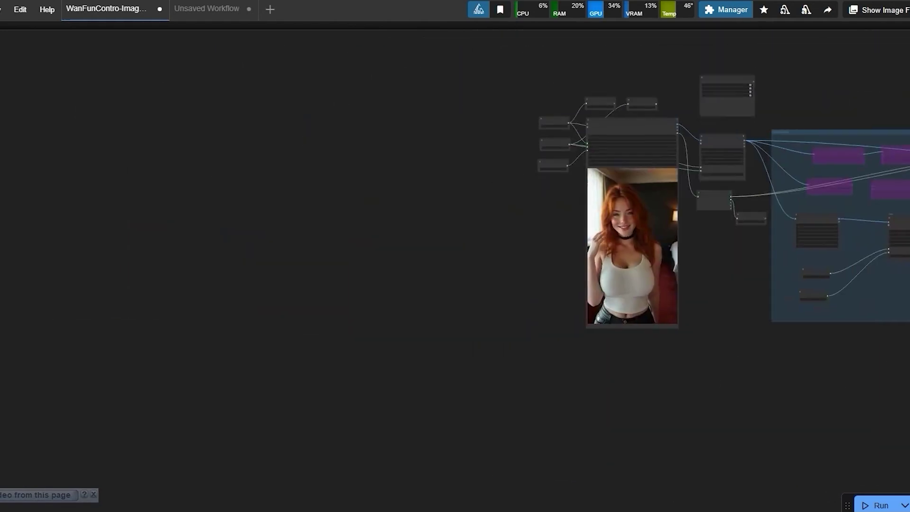
scroll(581, 233, "up", 8)
left_click_drag(522, 220, 407, 283)
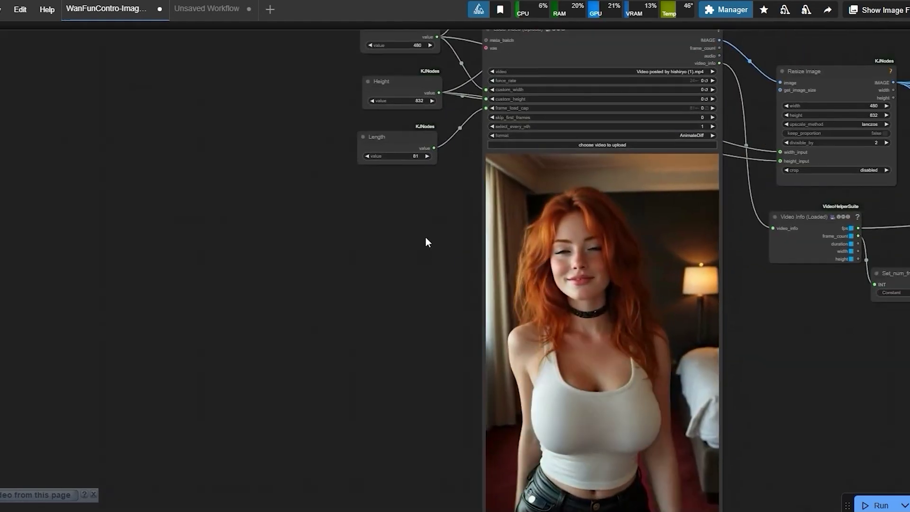
left_click_drag(386, 182, 359, 174)
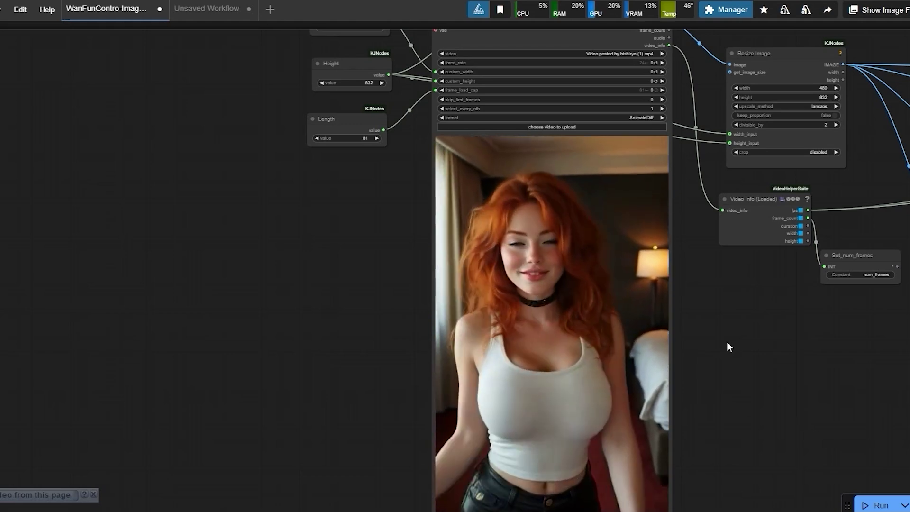
scroll(728, 343, "down", 1)
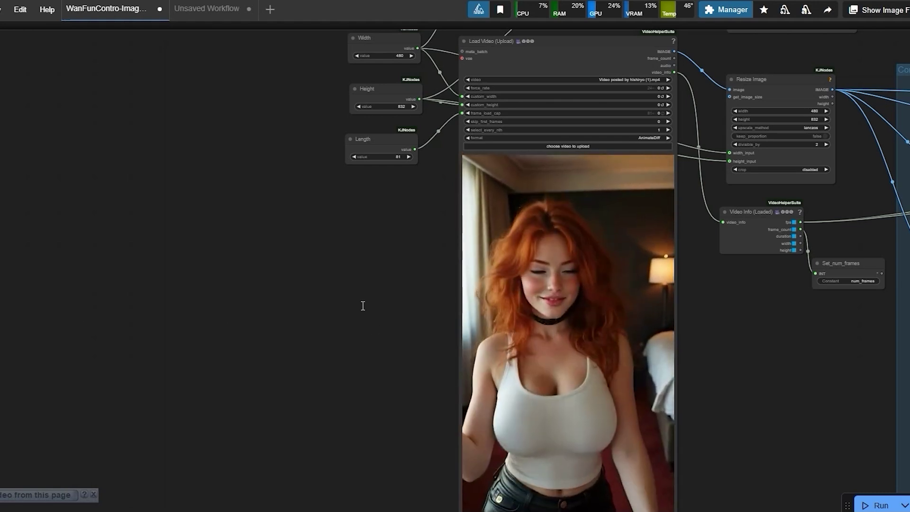
scroll(789, 374, "down", 3)
left_click_drag(791, 378, 743, 375)
scroll(681, 319, "up", 2)
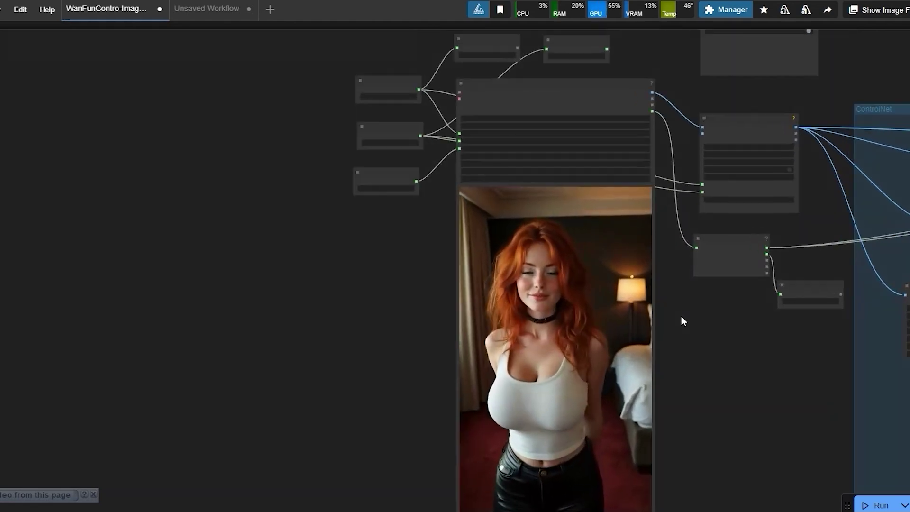
scroll(559, 189, "up", 3)
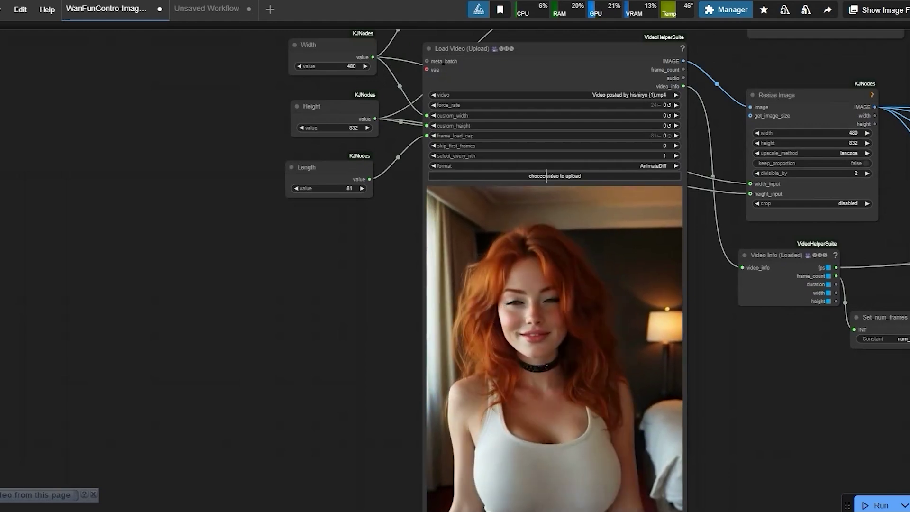
left_click(555, 175)
key("Escape")
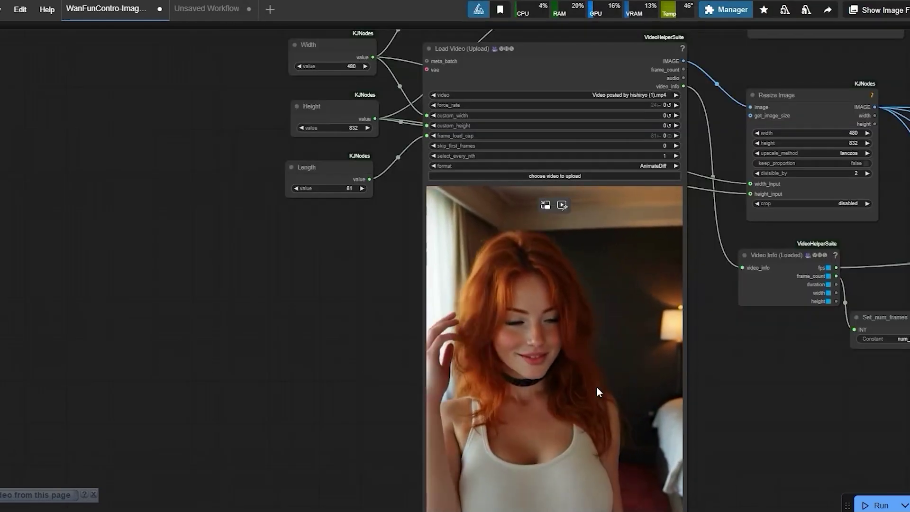
scroll(599, 386, "down", 2)
left_click_drag(573, 397, 109, 381)
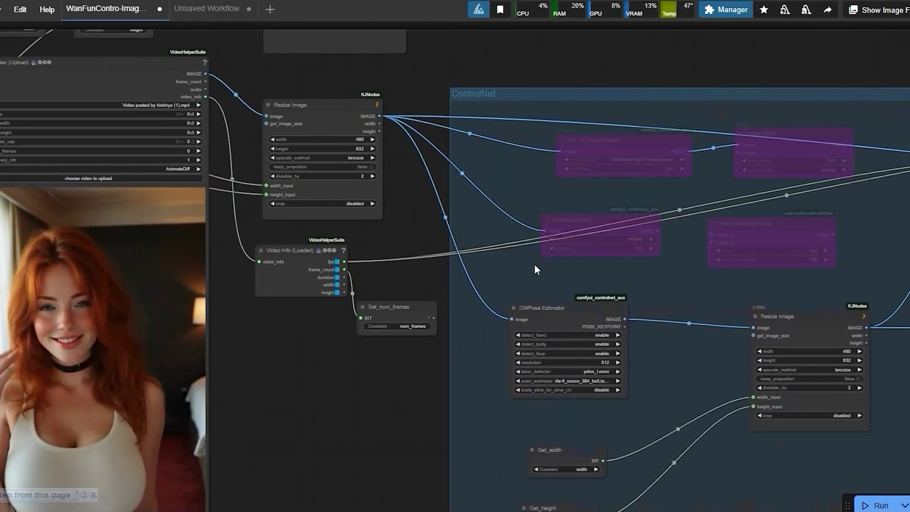
left_click_drag(731, 71, 429, 157)
scroll(475, 200, "up", 2)
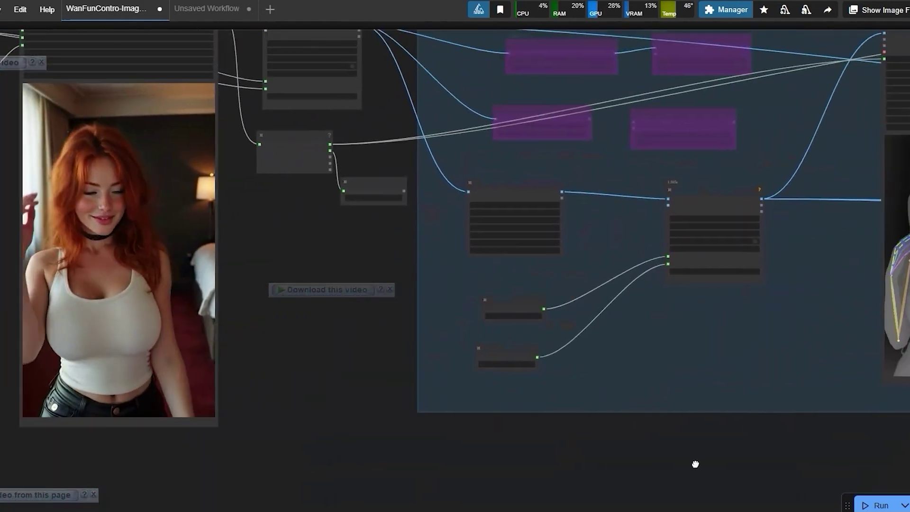
Nudge the DWPose Estimator node up and the Resize Image node slightly left
scroll(654, 305, "up", 3)
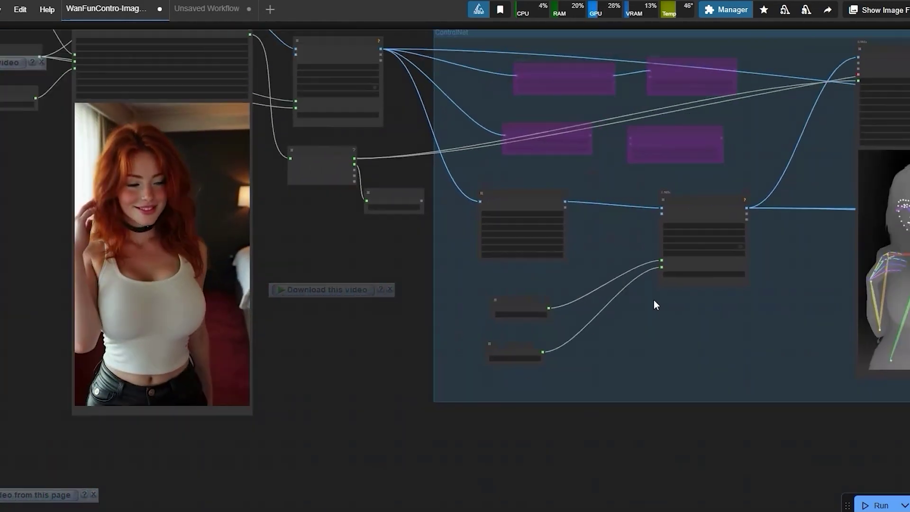
scroll(641, 299, "up", 3)
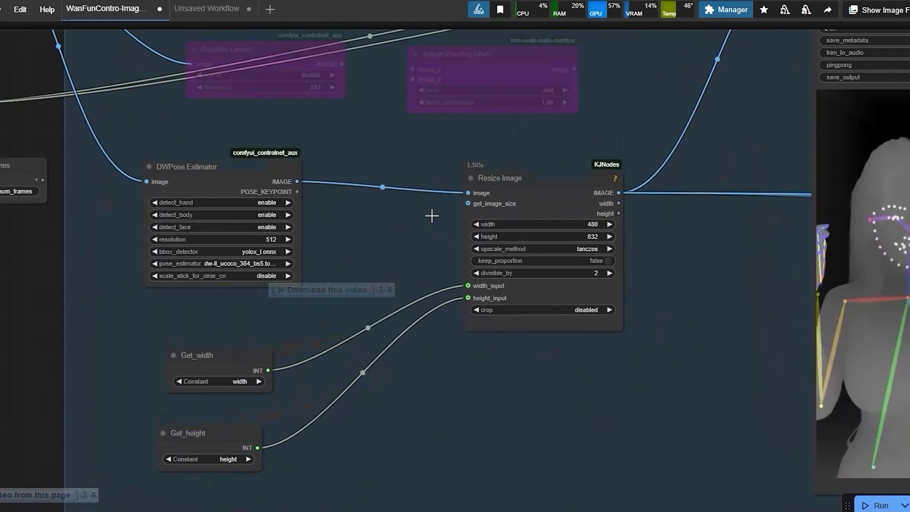
left_click(235, 171)
left_click_drag(235, 170, 238, 162)
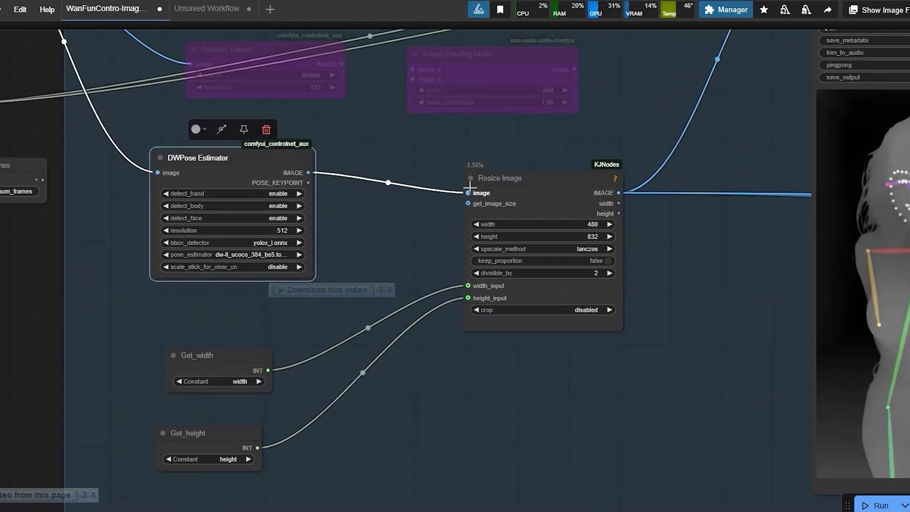
left_click_drag(470, 185, 441, 178)
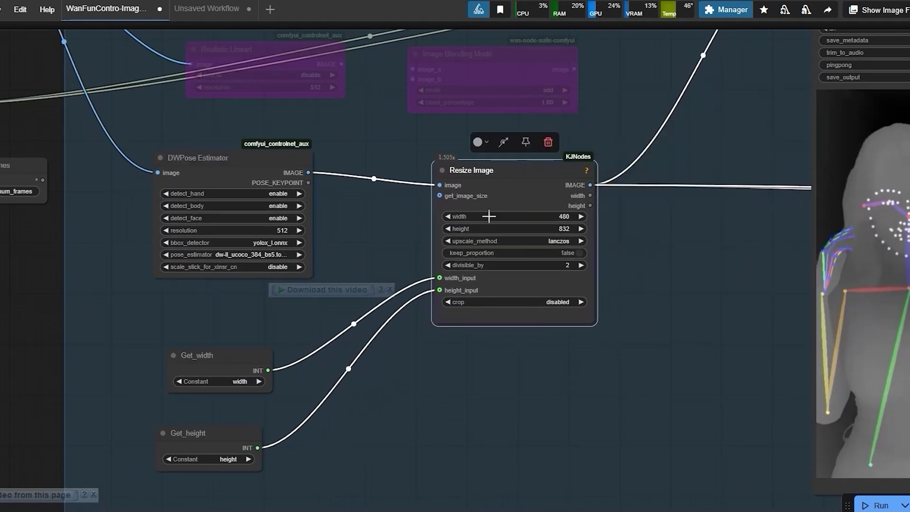
left_click(224, 169)
Re-enable the Realistic Lineart preprocessor, then bypass it again from the context menu
left_click_drag(357, 149, 546, 186)
scroll(413, 147, "up", 3)
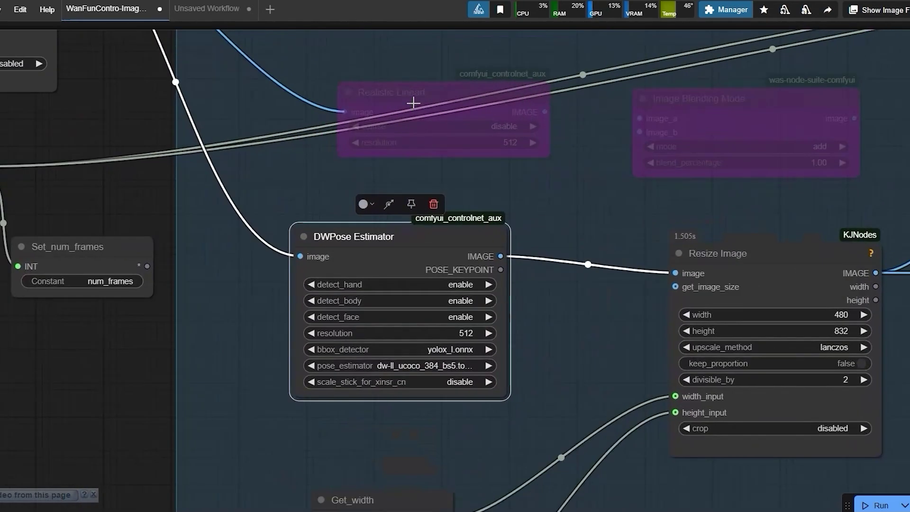
right_click(413, 102)
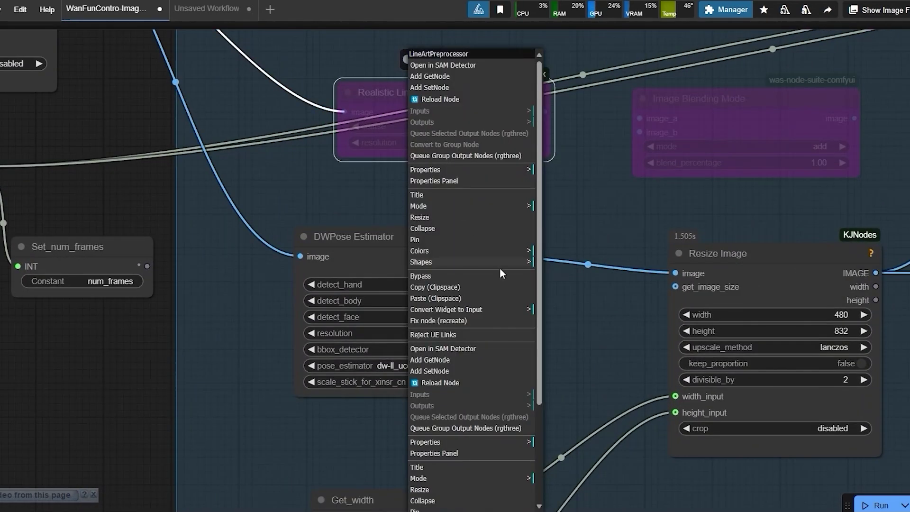
left_click(437, 275)
left_click_drag(583, 202, 551, 334)
right_click(412, 135)
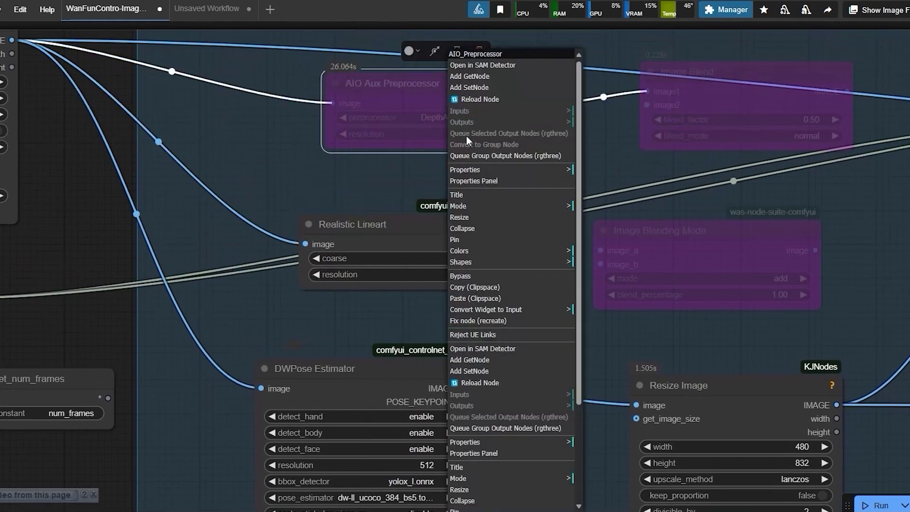
left_click(437, 304)
scroll(513, 361, "down", 2)
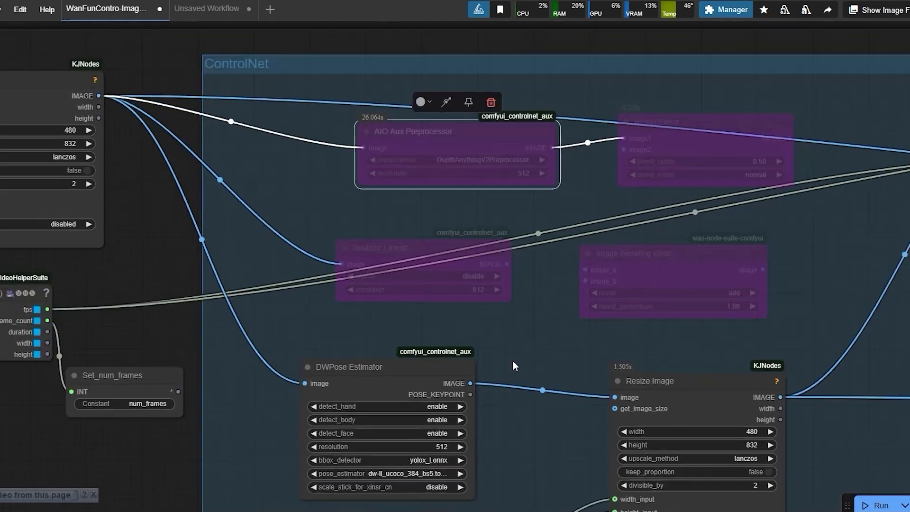
left_click_drag(664, 360, 327, 332)
Pan and zoom past the Load Image and CLIP prompt nodes to the output Video Combine preview
left_click_drag(901, 309, 579, 262)
scroll(579, 262, "down", 1)
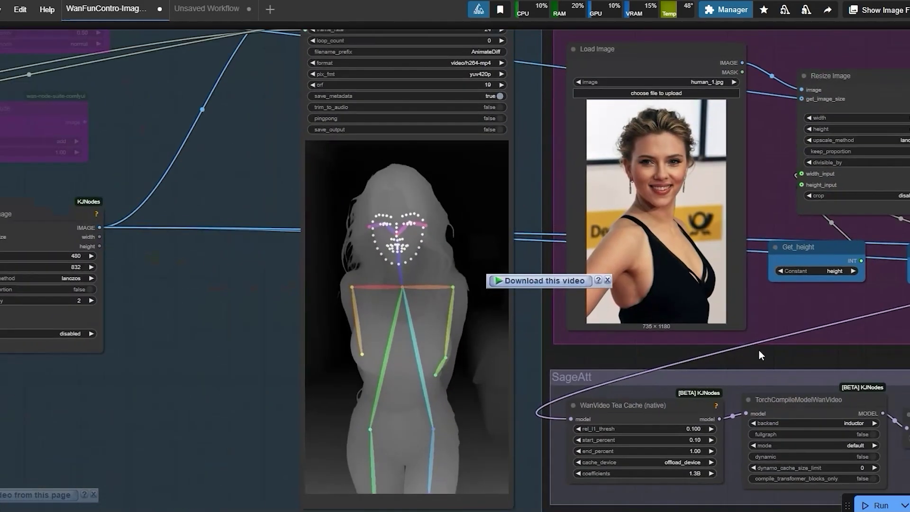
left_click_drag(762, 352, 309, 271)
scroll(741, 279, "down", 4)
left_click_drag(741, 283, 235, 280)
scroll(755, 203, "up", 4)
scroll(755, 203, "up", 2)
left_click_drag(755, 203, 558, 207)
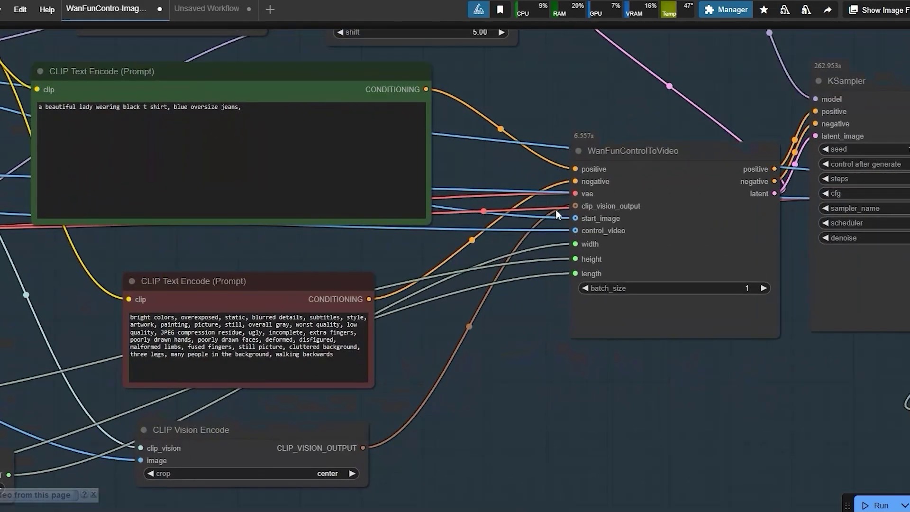
scroll(557, 209, "up", 4)
scroll(558, 198, "down", 5)
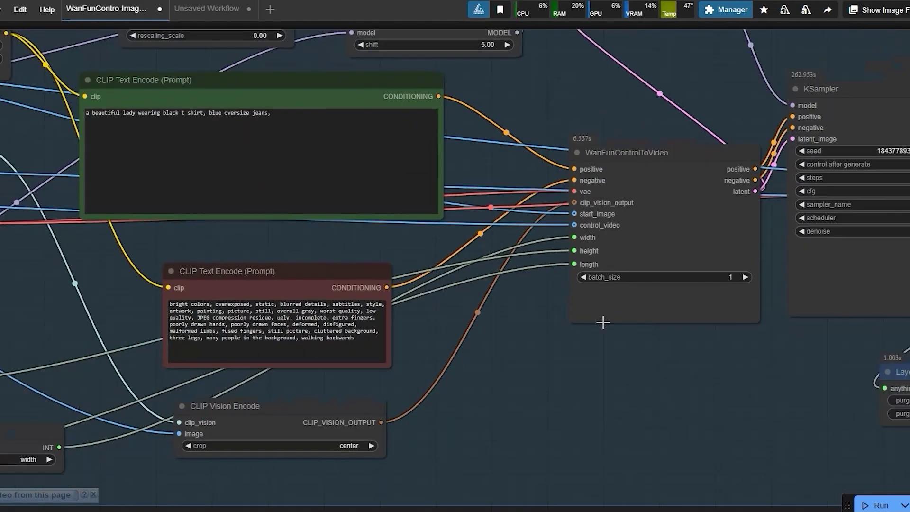
scroll(601, 333, "up", 2)
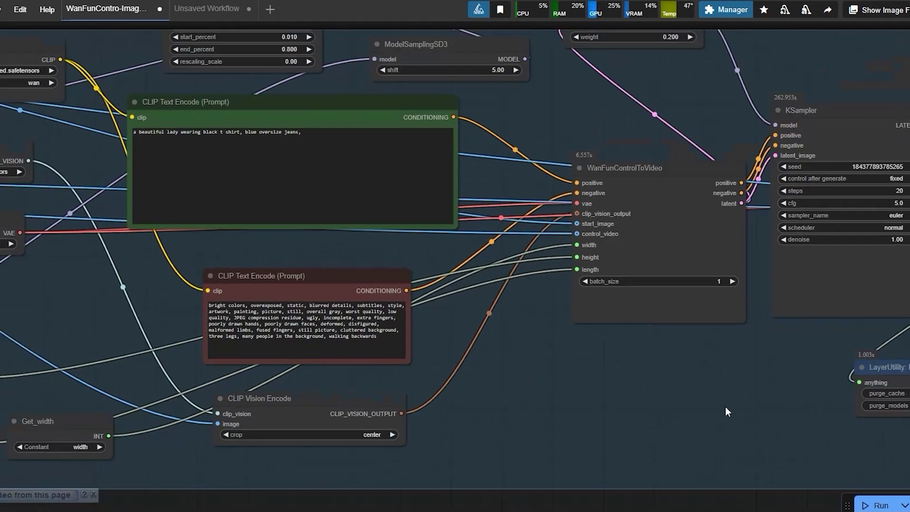
scroll(729, 411, "down", 5)
left_click_drag(860, 362, 433, 319)
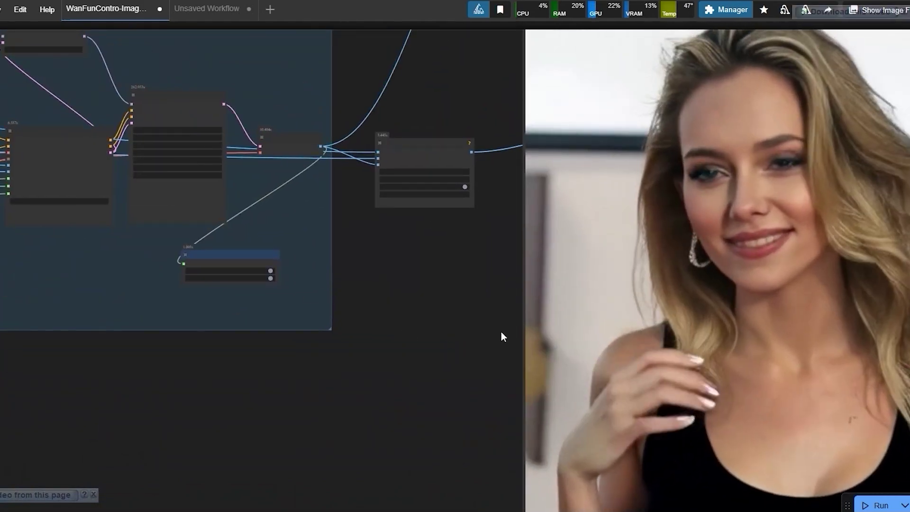
Zoom out and pan right to the redhead Load Video node and the ControlNet group
scroll(502, 337, "down", 1)
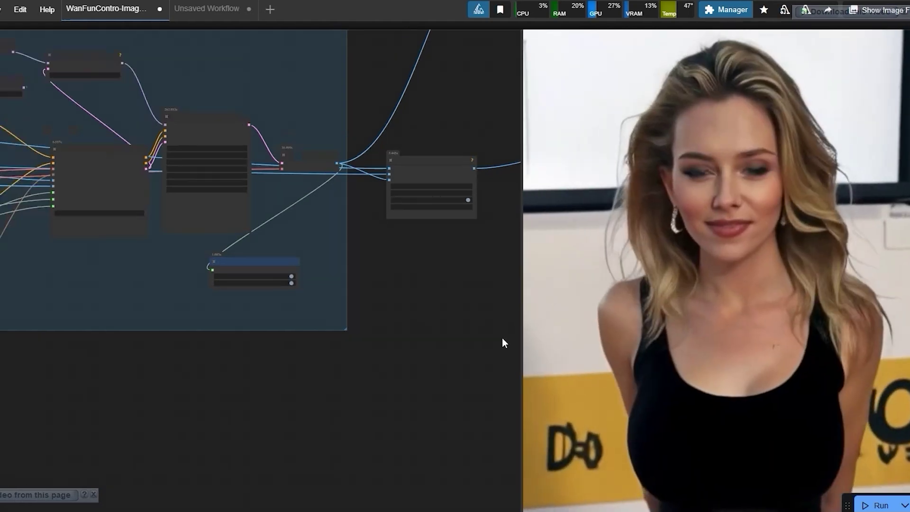
scroll(483, 360, "down", 2)
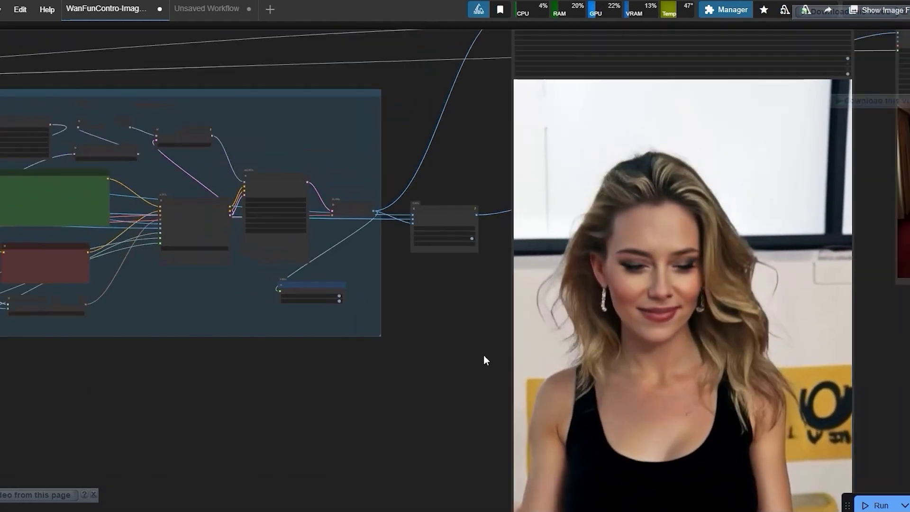
left_click_drag(485, 355, 895, 397)
Zoom in on the DWPose Estimator and pan over to the Resize Image node
scroll(716, 206, "up", 10)
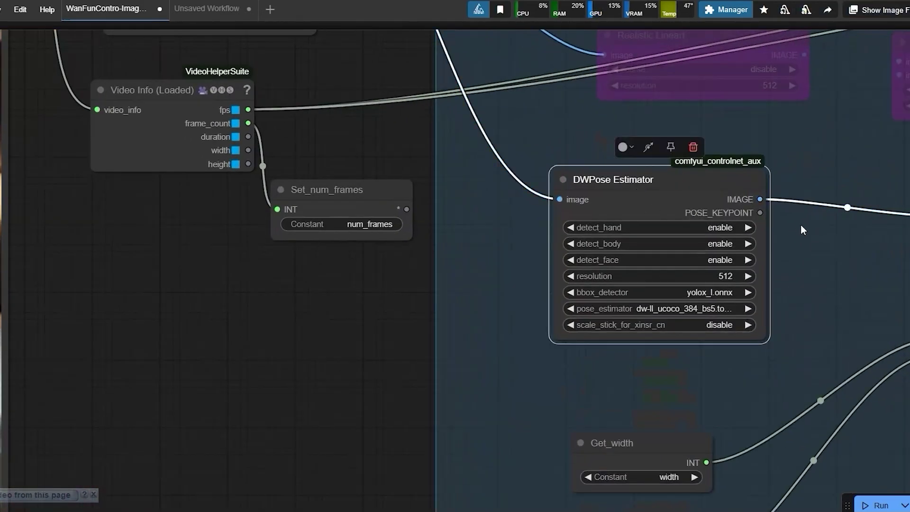
scroll(825, 240, "down", 3)
left_click_drag(838, 247, 649, 267)
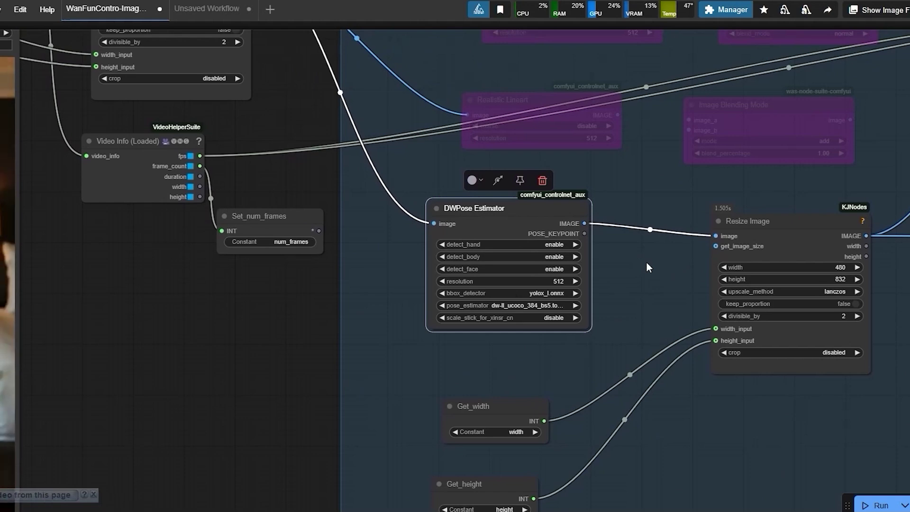
Inspect the Realistic Lineart node's options menu, then dismiss it and deselect the node
scroll(648, 264, "down", 1)
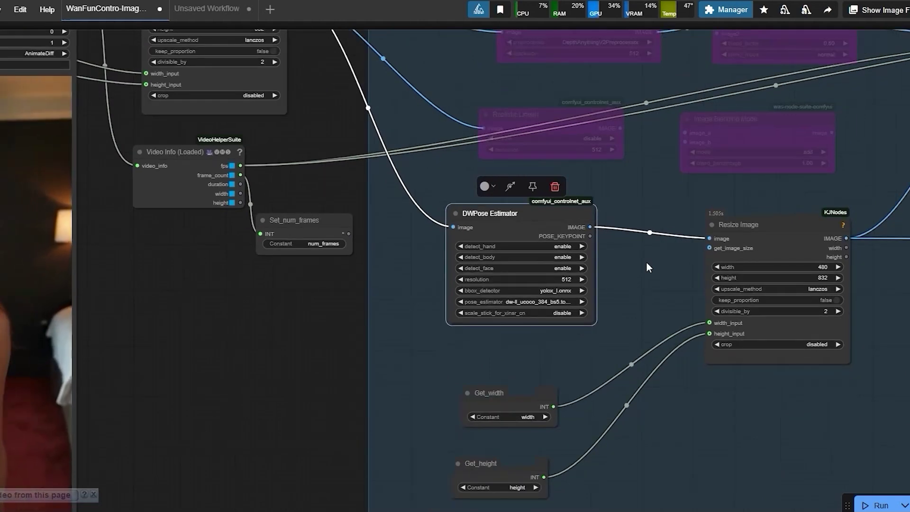
scroll(646, 262, "down", 2)
scroll(579, 214, "up", 4)
right_click(565, 219)
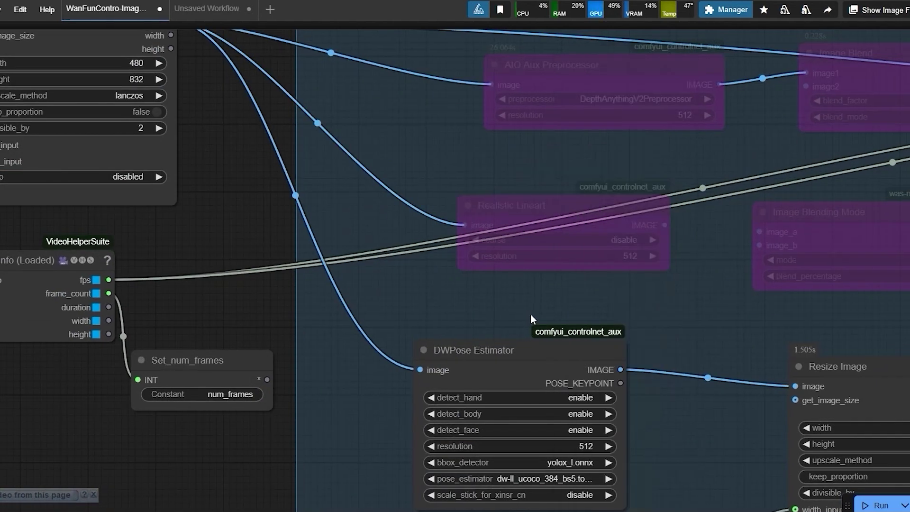
right_click(552, 219)
left_click(400, 328)
Pan across to the Load Image node, model loaders and SageAtt group
scroll(664, 353, "down", 3)
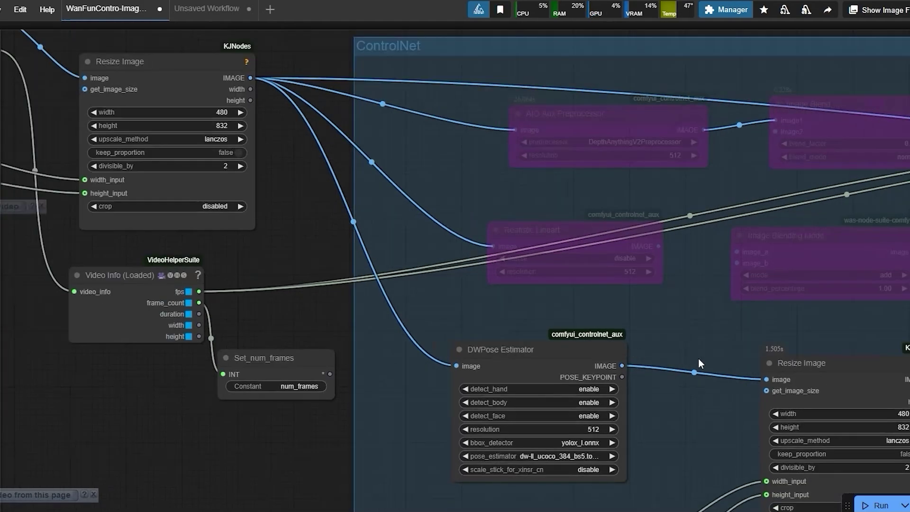
scroll(753, 303, "right", 5)
scroll(750, 309, "down", 2)
left_click_drag(750, 309, 479, 212)
left_click_drag(834, 407, 514, 427)
left_click_drag(759, 417, 490, 413)
scroll(571, 425, "right", 10)
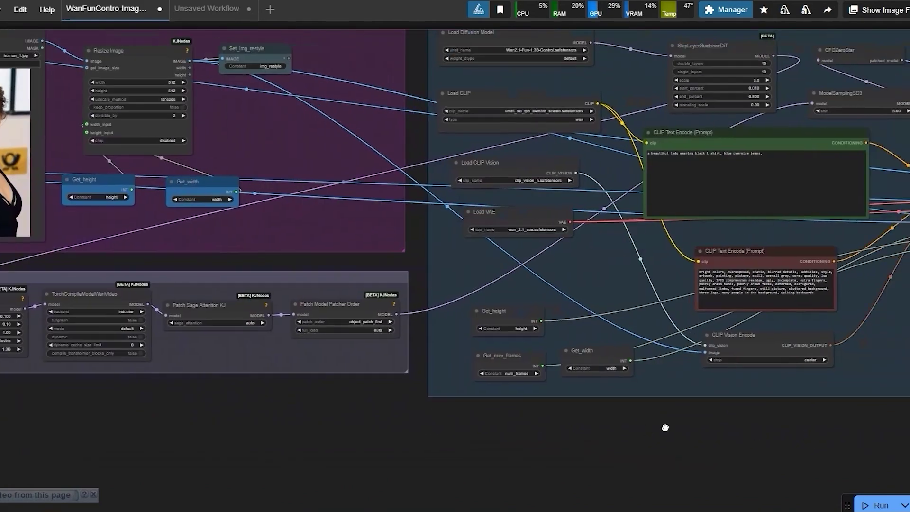
scroll(705, 177, "up", 7)
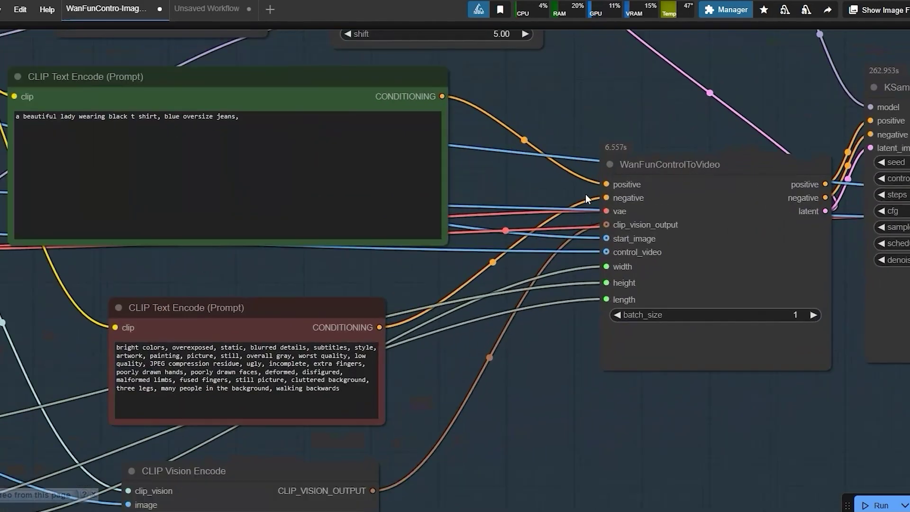
scroll(840, 421, "right", 10)
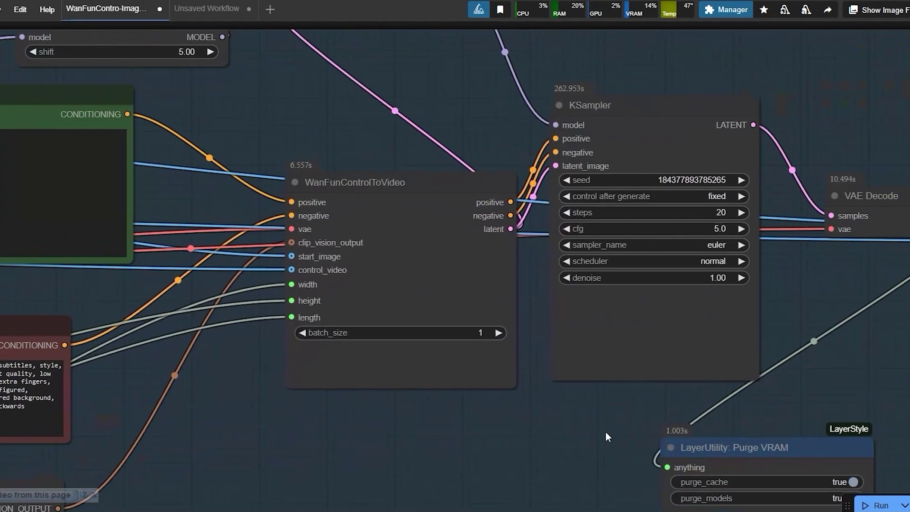
scroll(676, 422, "up", 2)
scroll(617, 431, "right", 3)
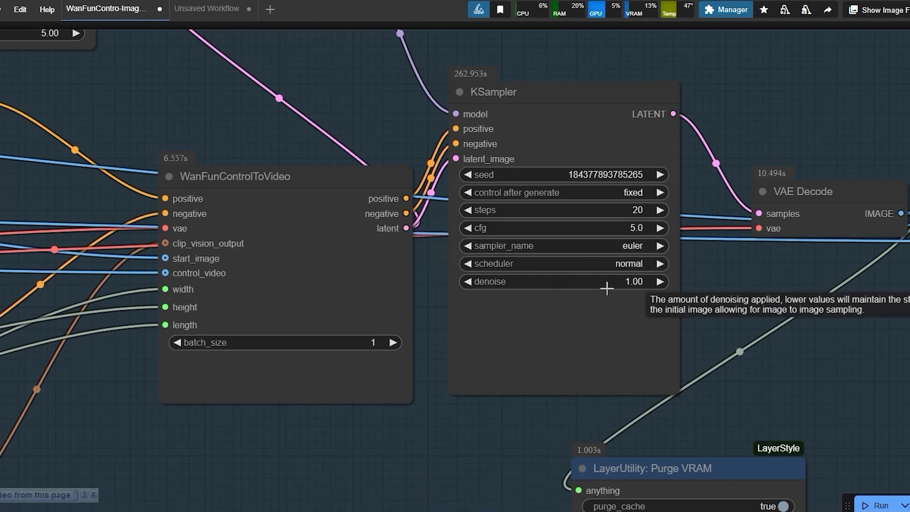
left_click(635, 246)
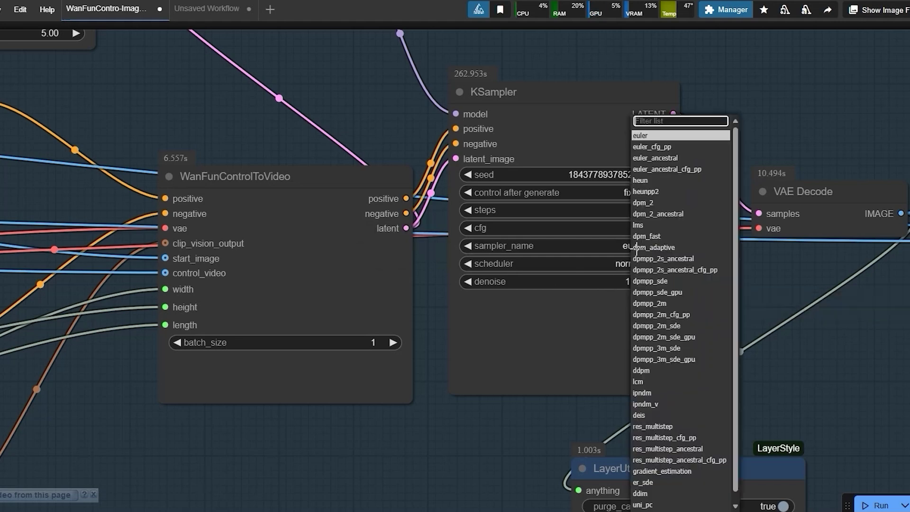
left_click(662, 138)
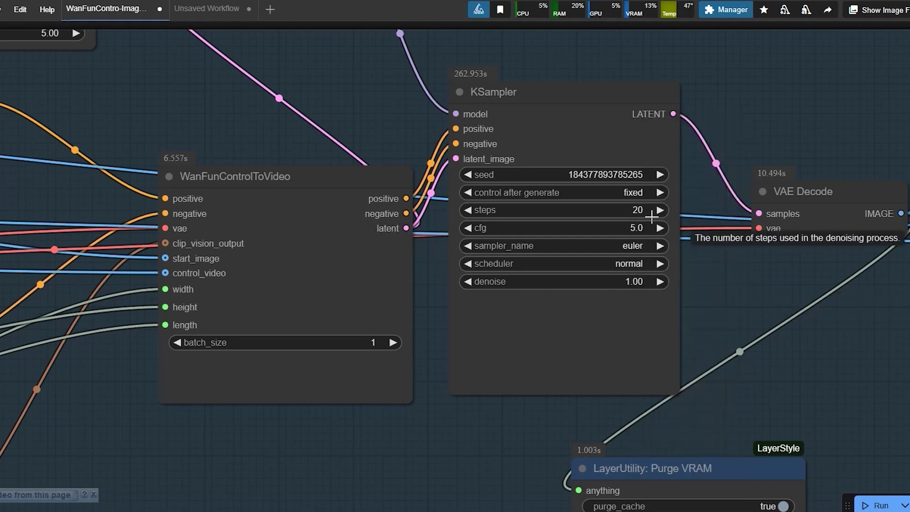
scroll(551, 425, "down", 3)
left_click_drag(270, 138, 730, 275)
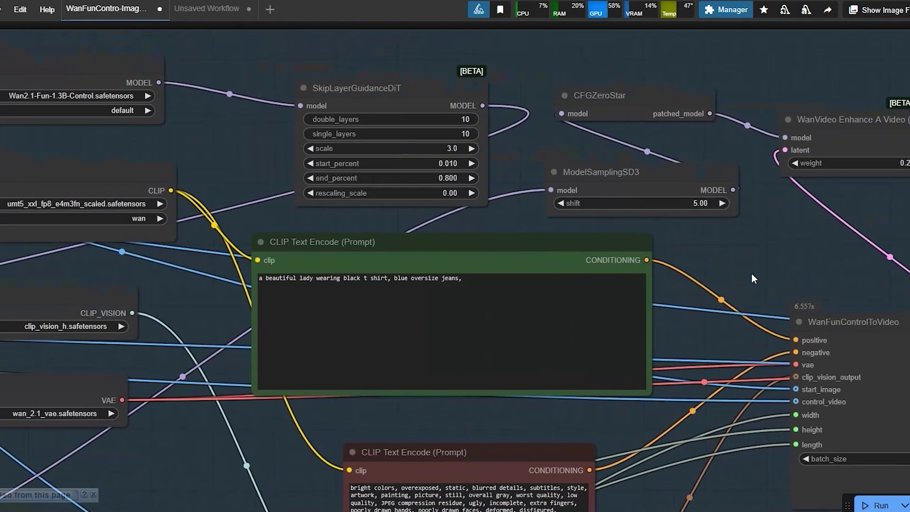
scroll(730, 275, "down", 2)
scroll(427, 133, "up", 2)
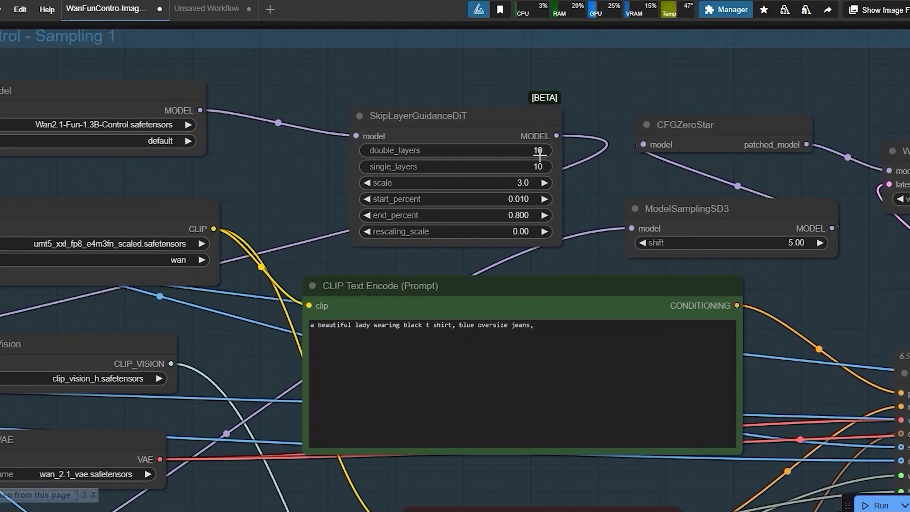
Zoom out on the canvas around the Restyle Frames Load Image node
scroll(405, 356, "down", 3)
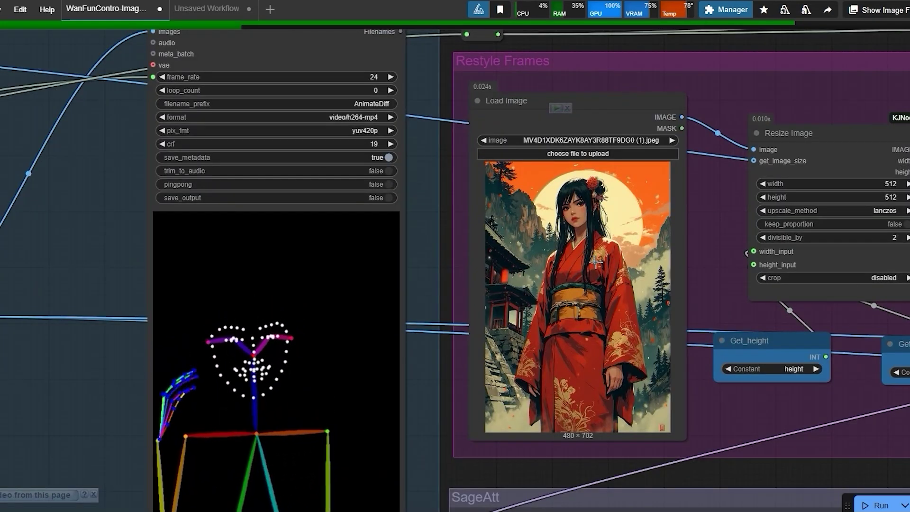
Zoom and pan over the pose preview and Restyle Frames outputs to review the kimono dance video
scroll(597, 262, "down", 8)
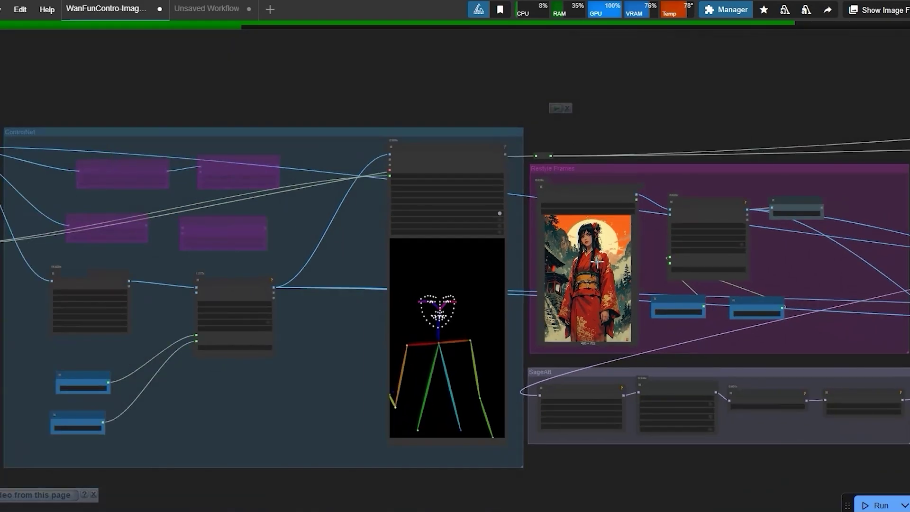
left_click_drag(597, 262, 748, 217)
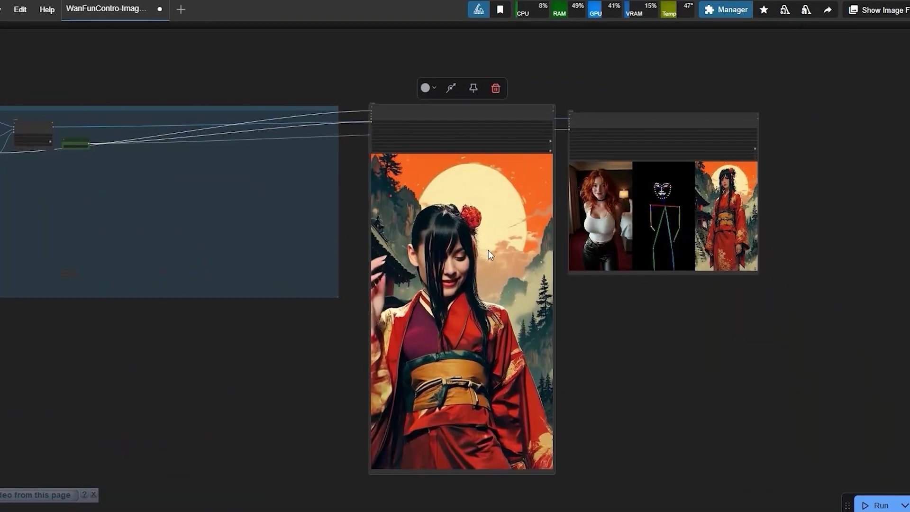
scroll(439, 256, "up", 5)
scroll(439, 256, "down", 8)
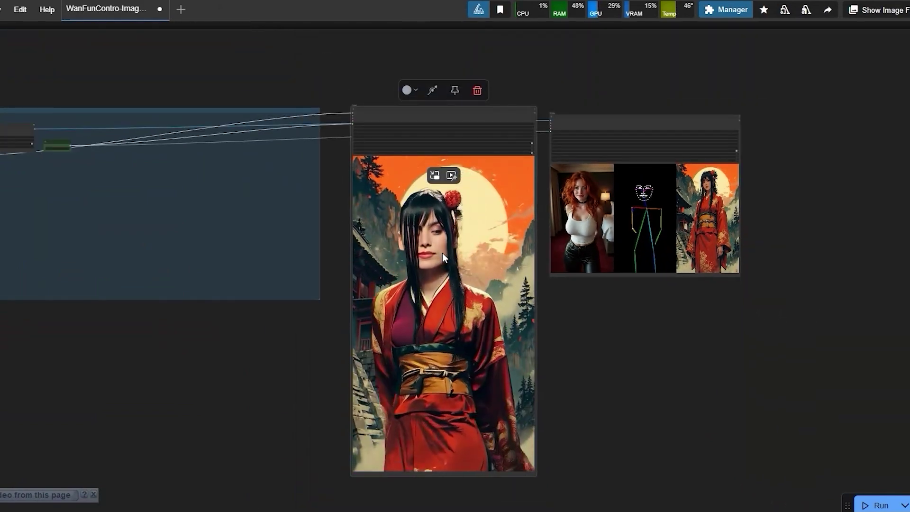
scroll(443, 256, "up", 4)
scroll(443, 252, "up", 2)
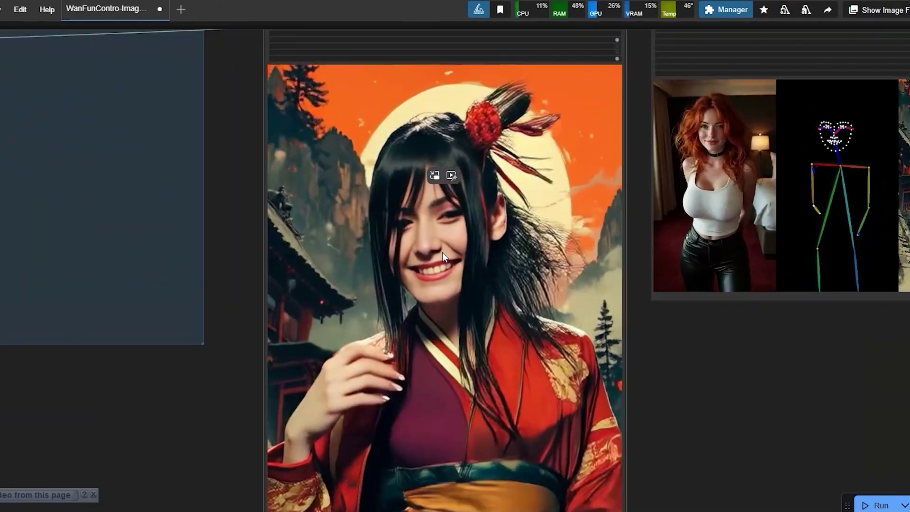
scroll(443, 252, "down", 5)
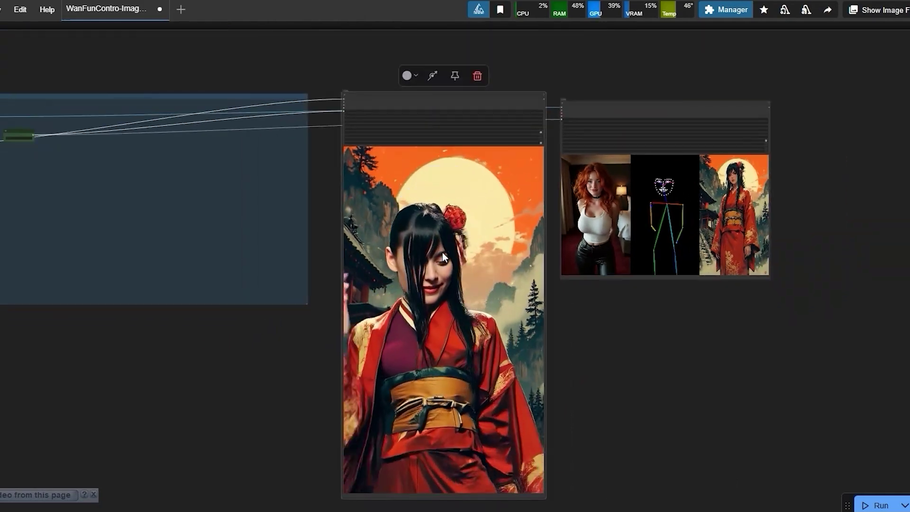
scroll(442, 253, "down", 1)
scroll(443, 252, "up", 3)
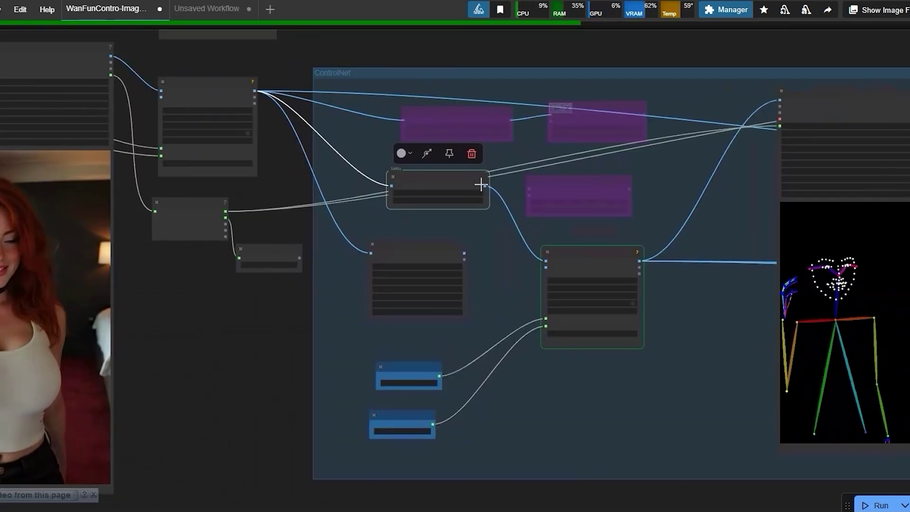
Zoom in and back out over the ControlNet group's preprocessor nodes
scroll(479, 183, "up", 4)
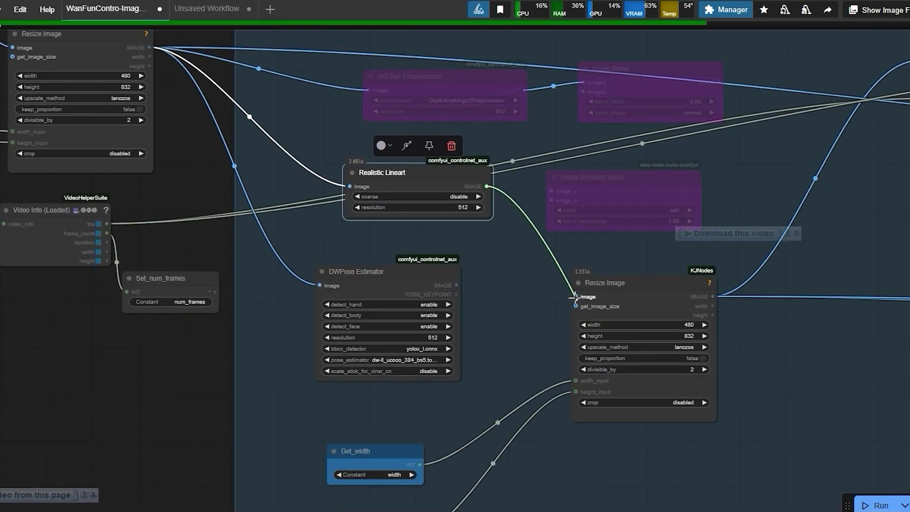
scroll(756, 314, "down", 3)
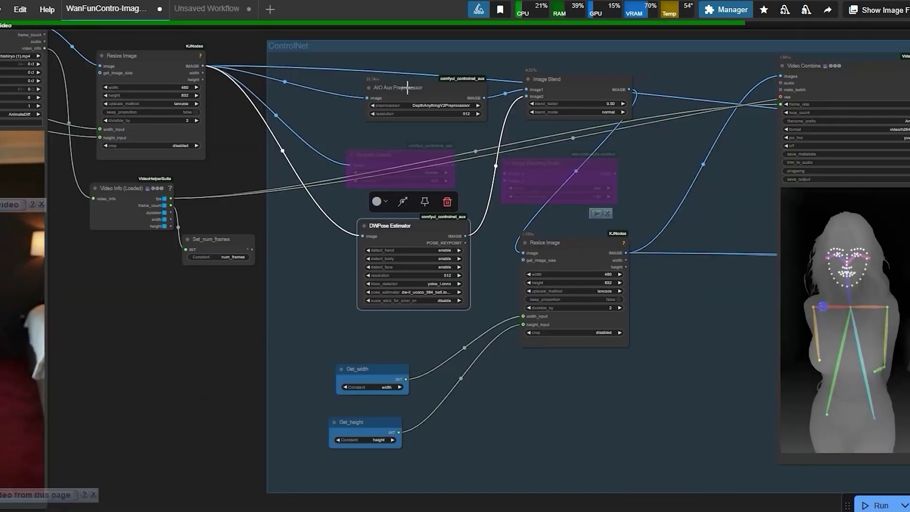
Select the AIO Aux depth and DWPose nodes, then nudge Realistic Lineart slightly up and right
left_click(407, 90)
left_click(417, 229)
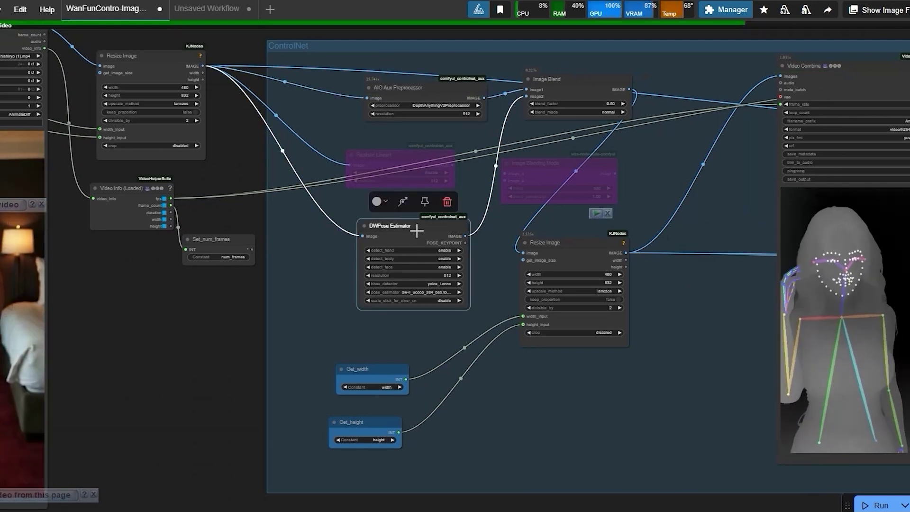
left_click(433, 87)
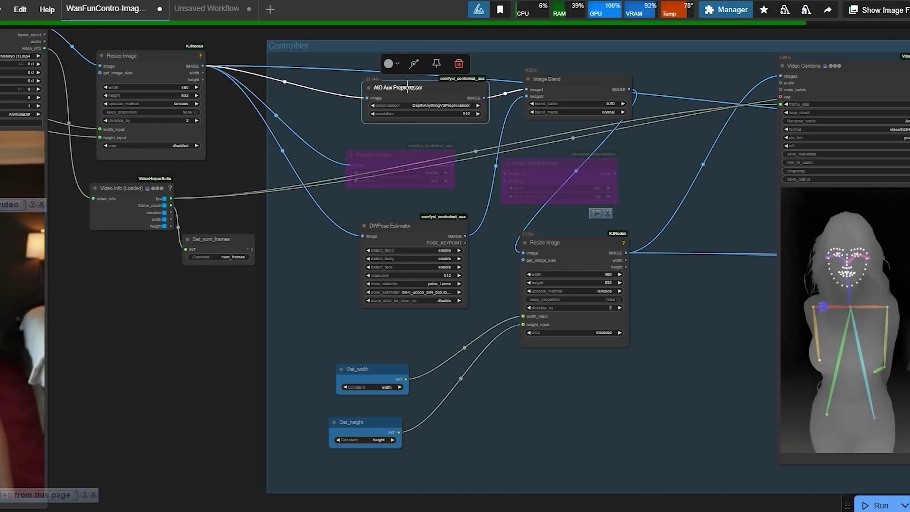
left_click(412, 245)
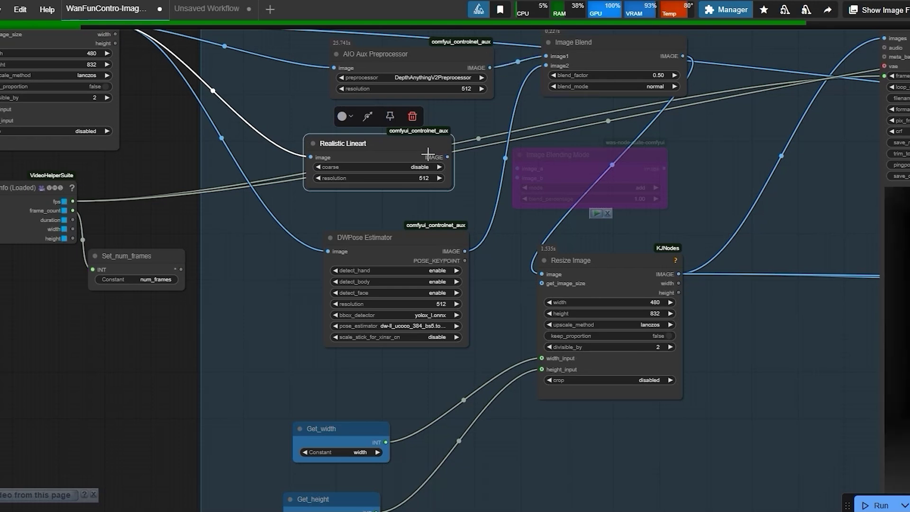
left_click_drag(428, 152, 445, 137)
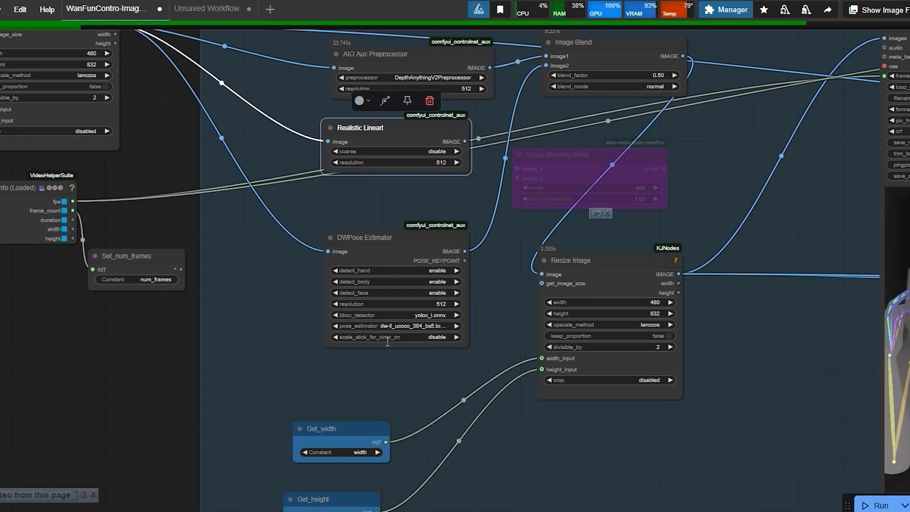